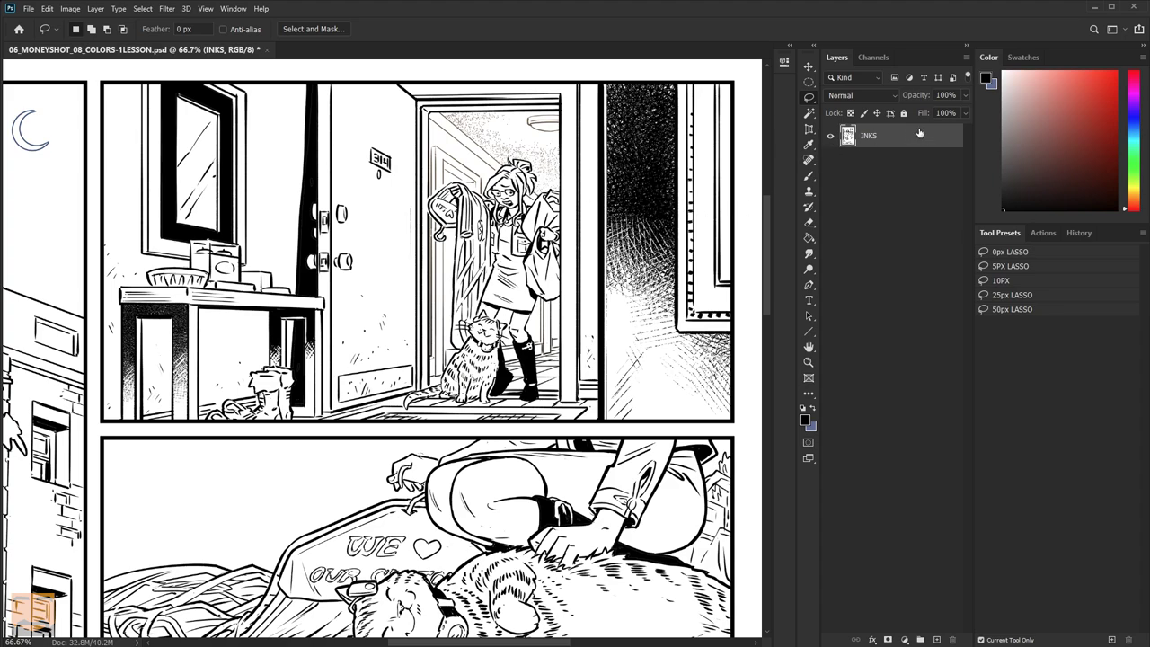
# Step: Load the page's RGB luminosity from the Channels panel and invert it to select the ink lines
pyautogui.click(830, 136)
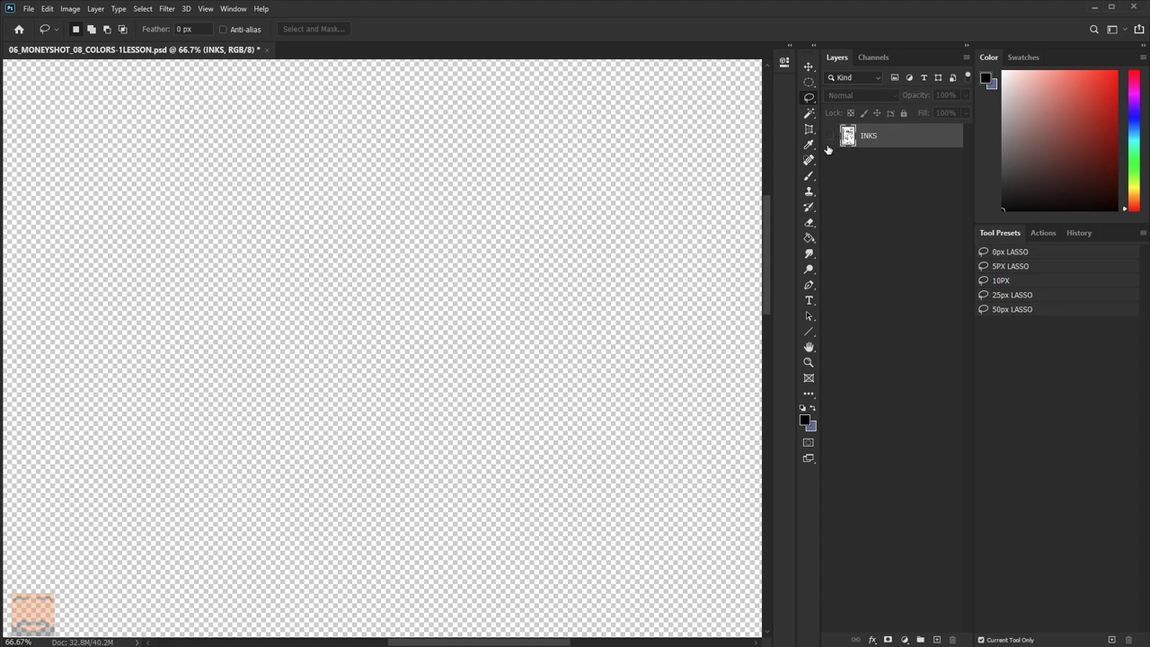
pyautogui.click(830, 135)
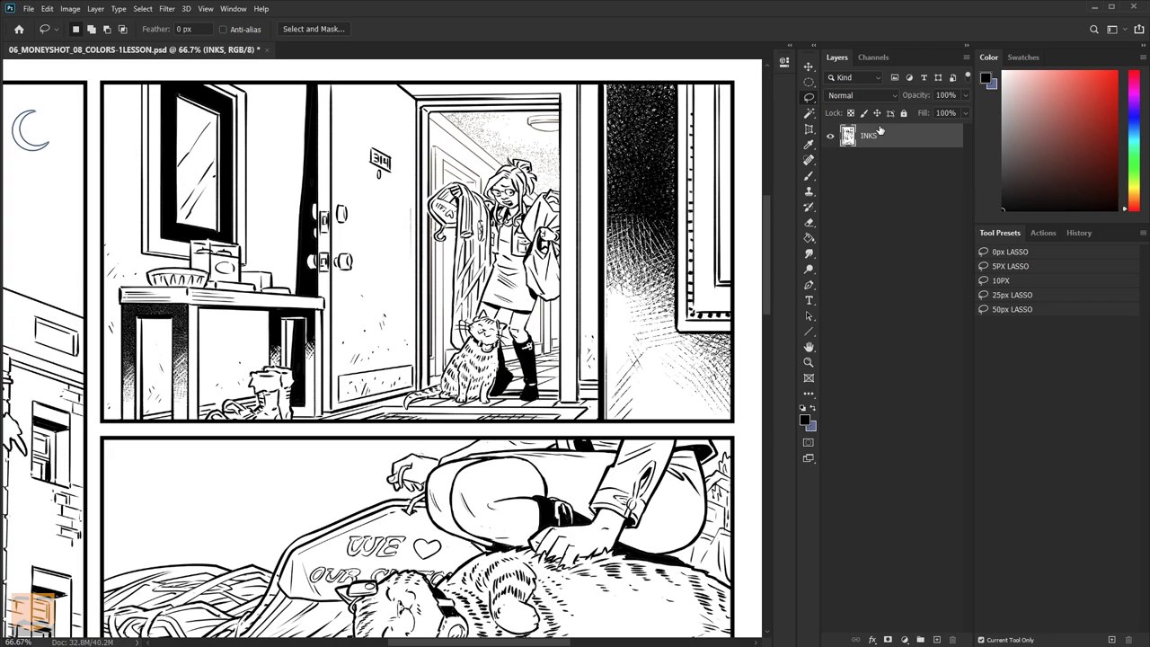
pyautogui.click(874, 56)
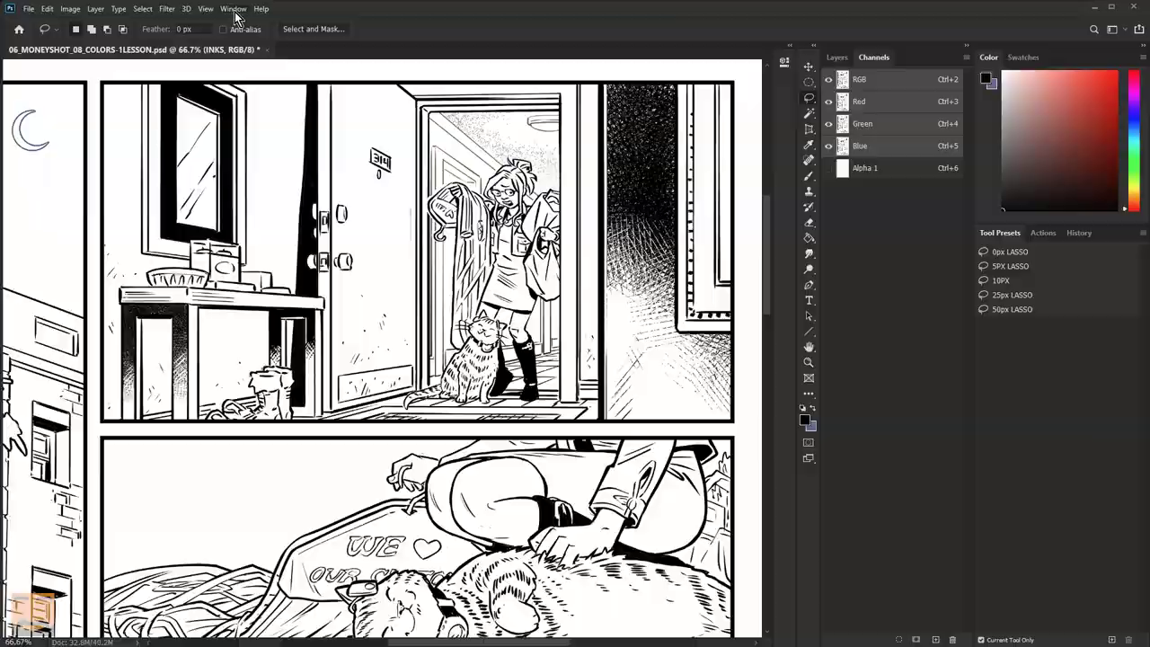
pyautogui.click(233, 9)
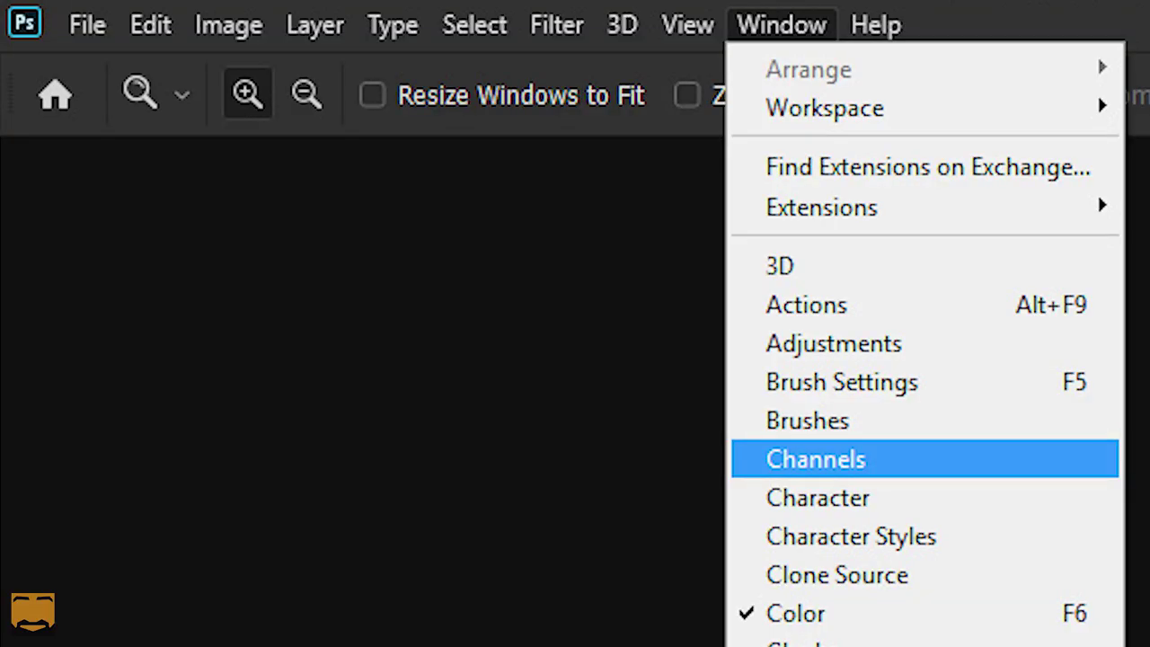
pyautogui.click(816, 459)
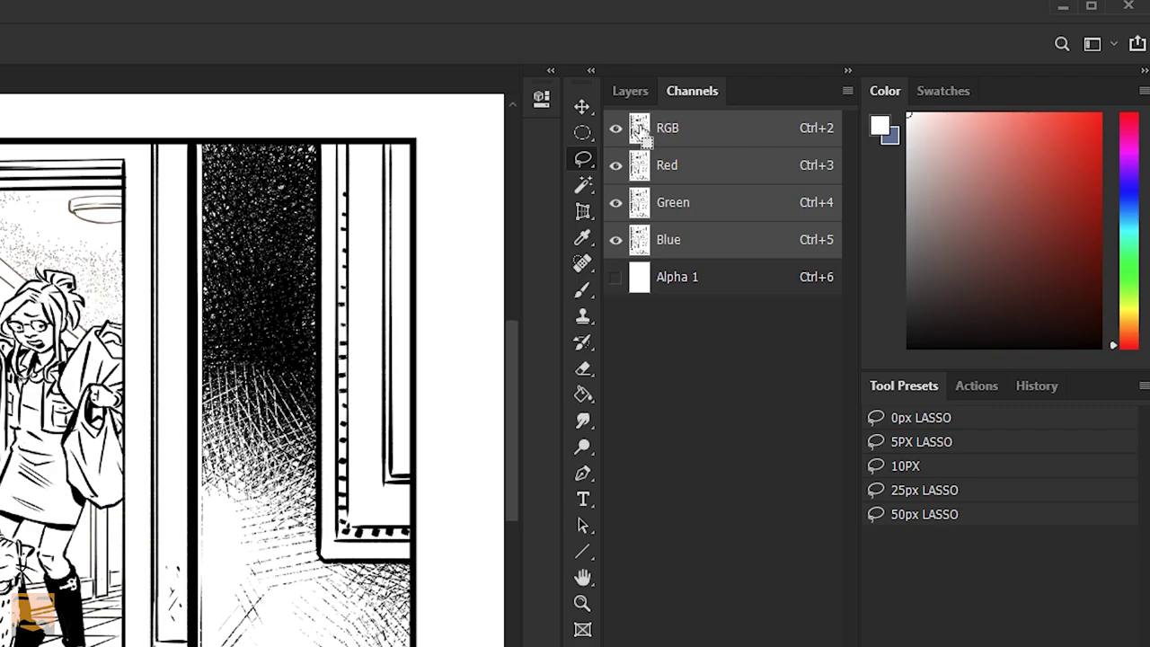
pyautogui.keyDown('ctrl'); pyautogui.click(639, 129); pyautogui.keyUp('ctrl')
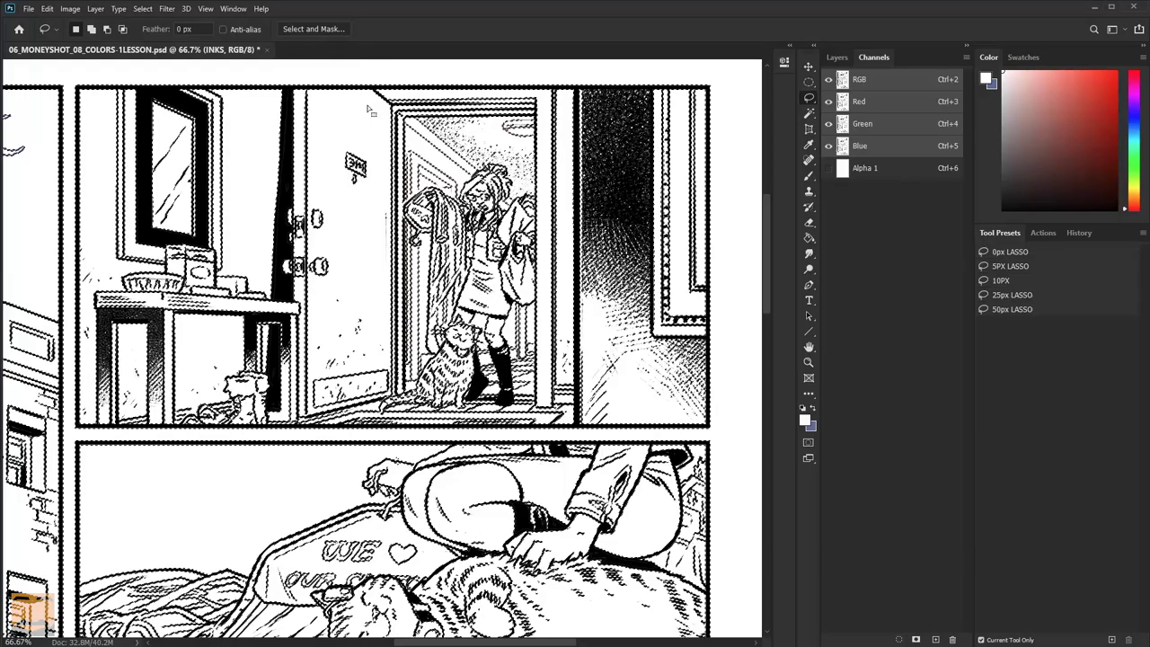
pyautogui.click(143, 8)
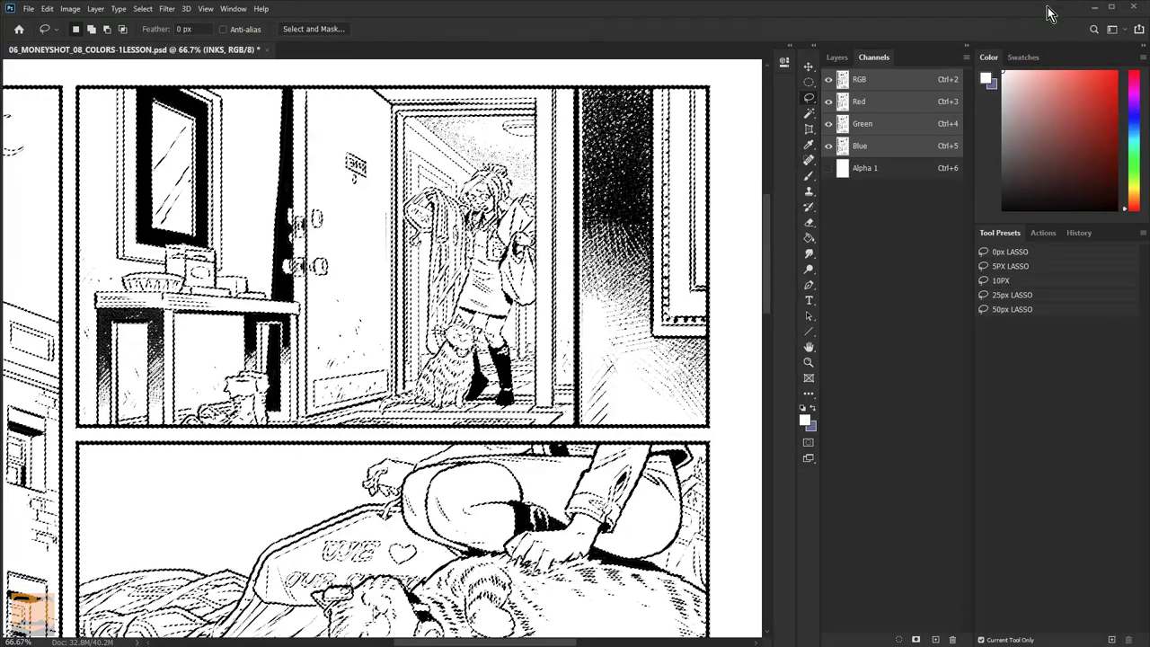
# Step: Add a new layer above INKS and name it INKS 2
pyautogui.click(837, 56)
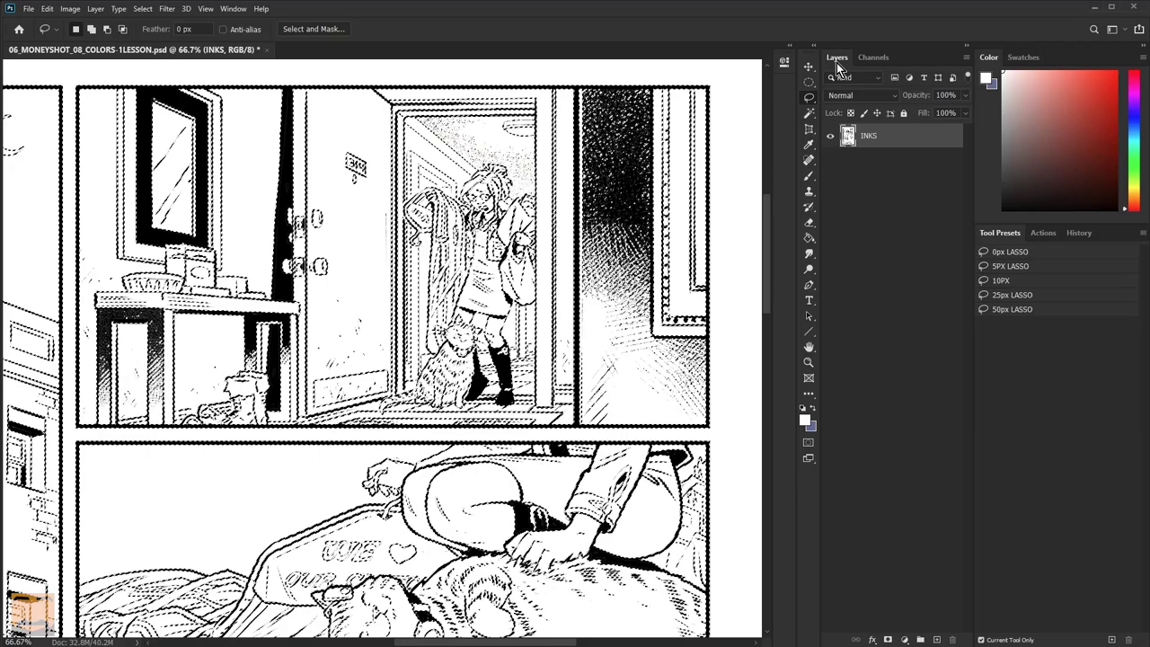
pyautogui.click(936, 639)
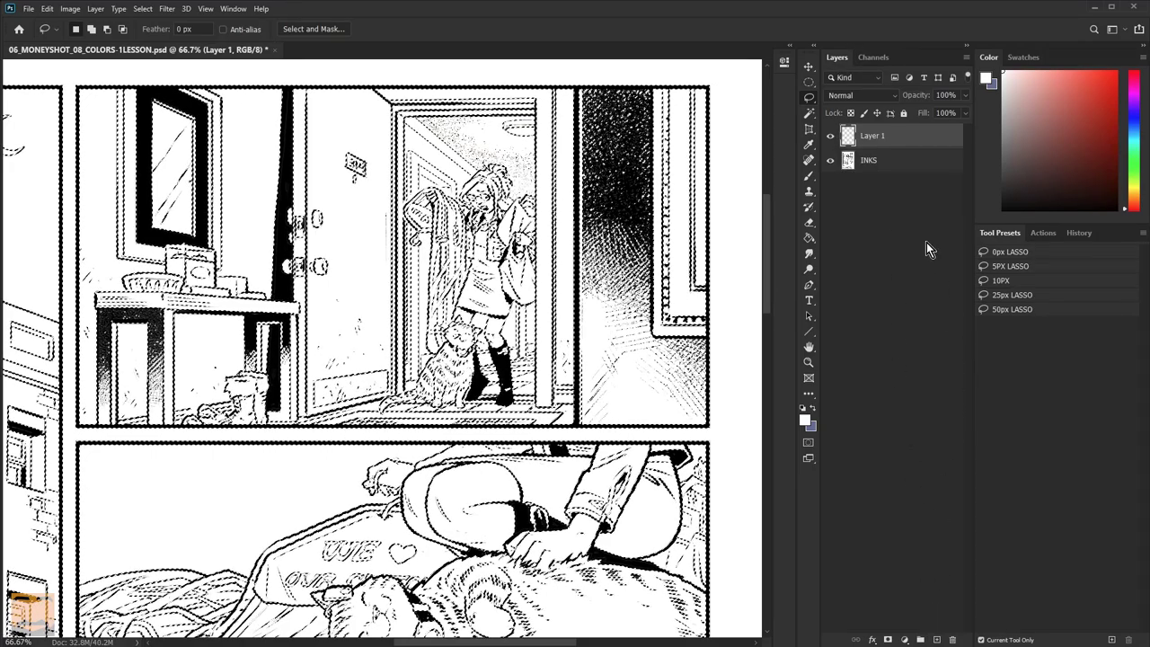
pyautogui.doubleClick(867, 135)
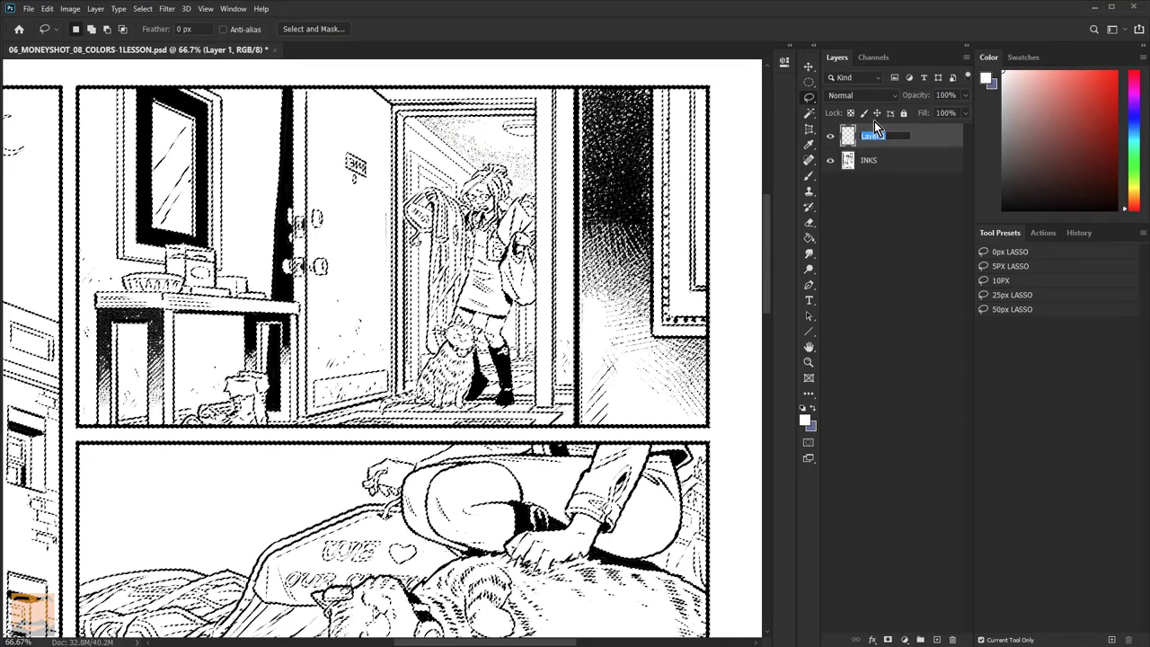
pyautogui.write('FNKS 2')
pyautogui.press('Return')
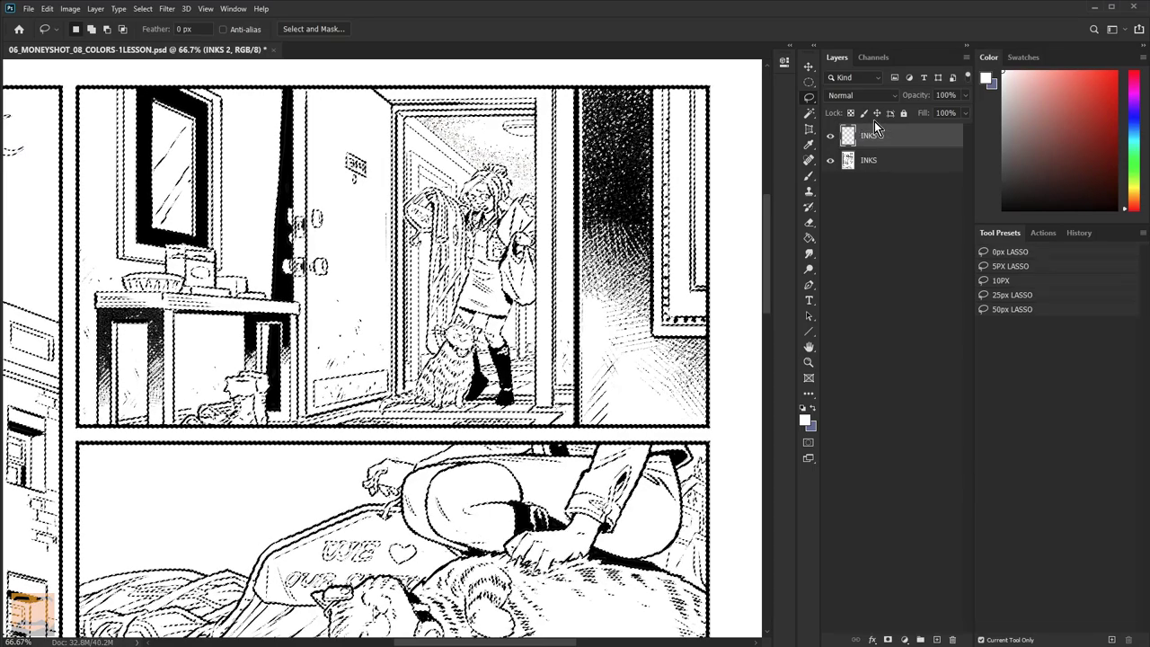
# Step: Fill the selection with black on INKS 2, hide the original INKS layer, and deselect
pyautogui.press('d')
pyautogui.press('g')
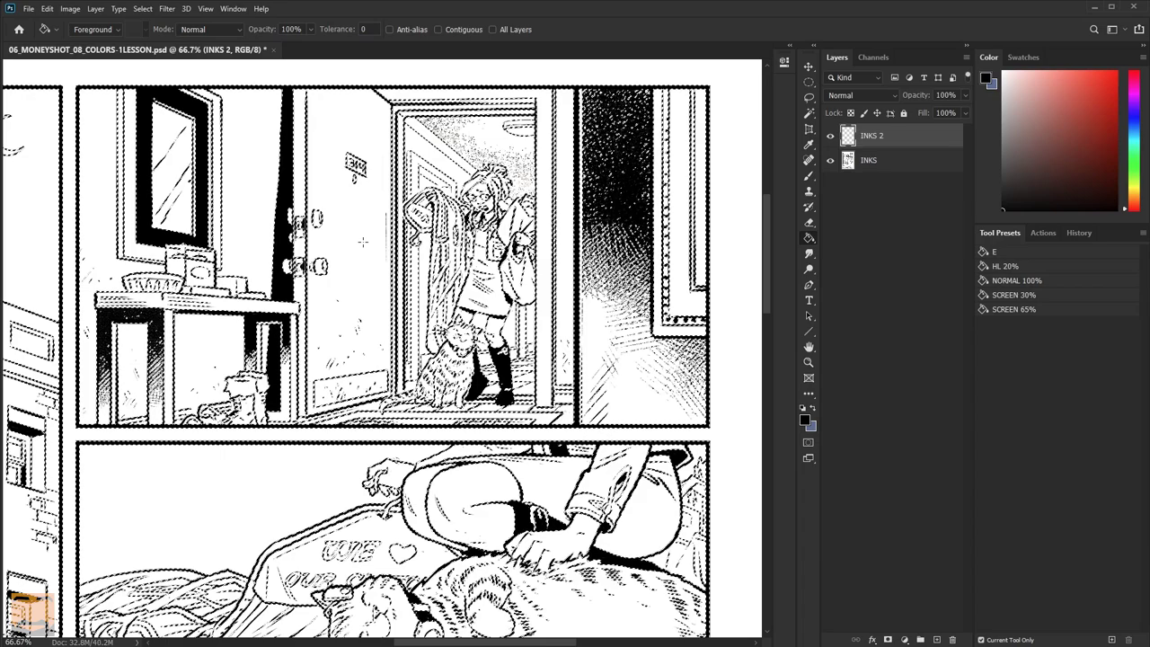
pyautogui.click(830, 160)
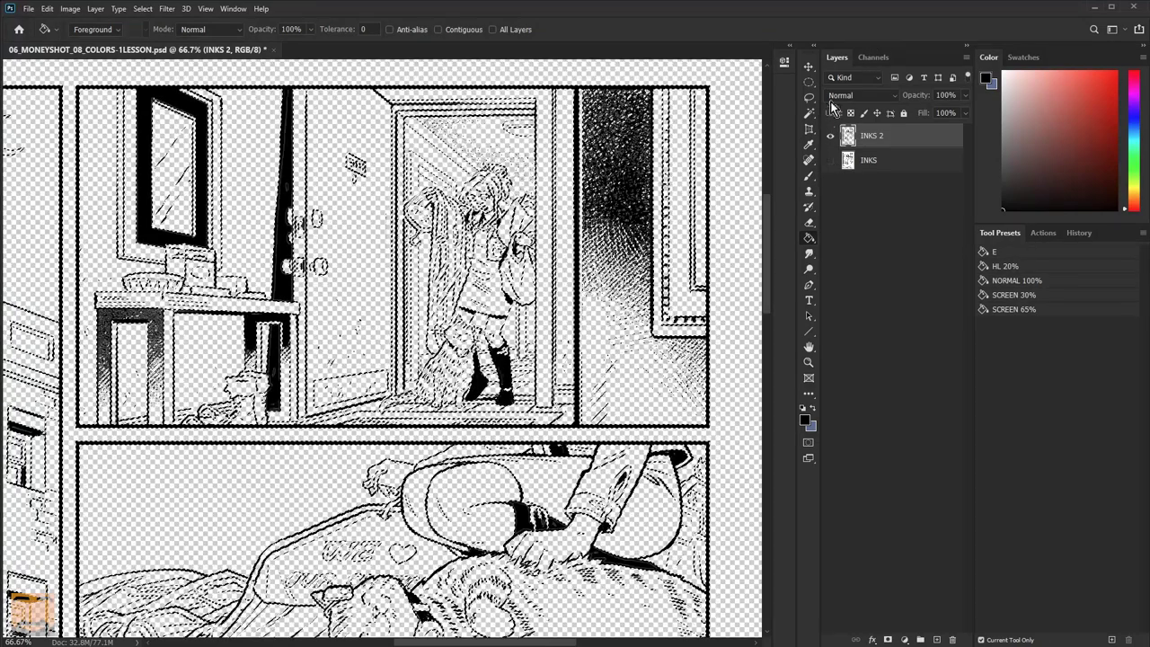
pyautogui.press('l')
pyautogui.hotkey('ctrl', 'd')
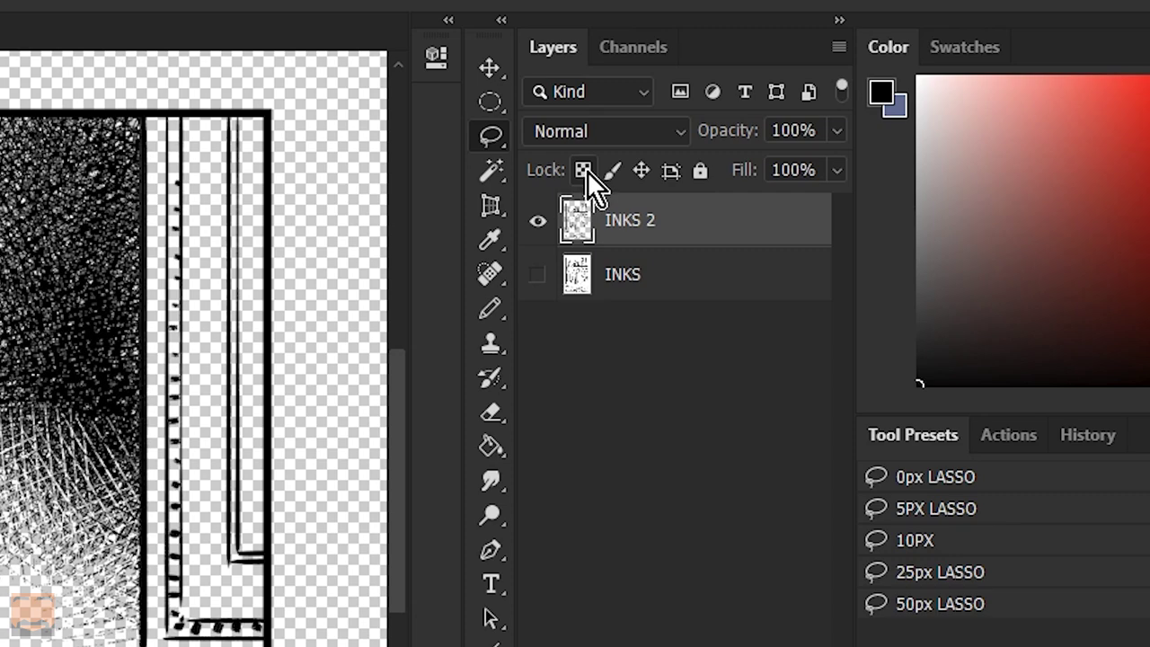
# Step: Lock transparent pixels on INKS 2, then test a red Pencil stroke over the lines and undo it
pyautogui.click(582, 169)
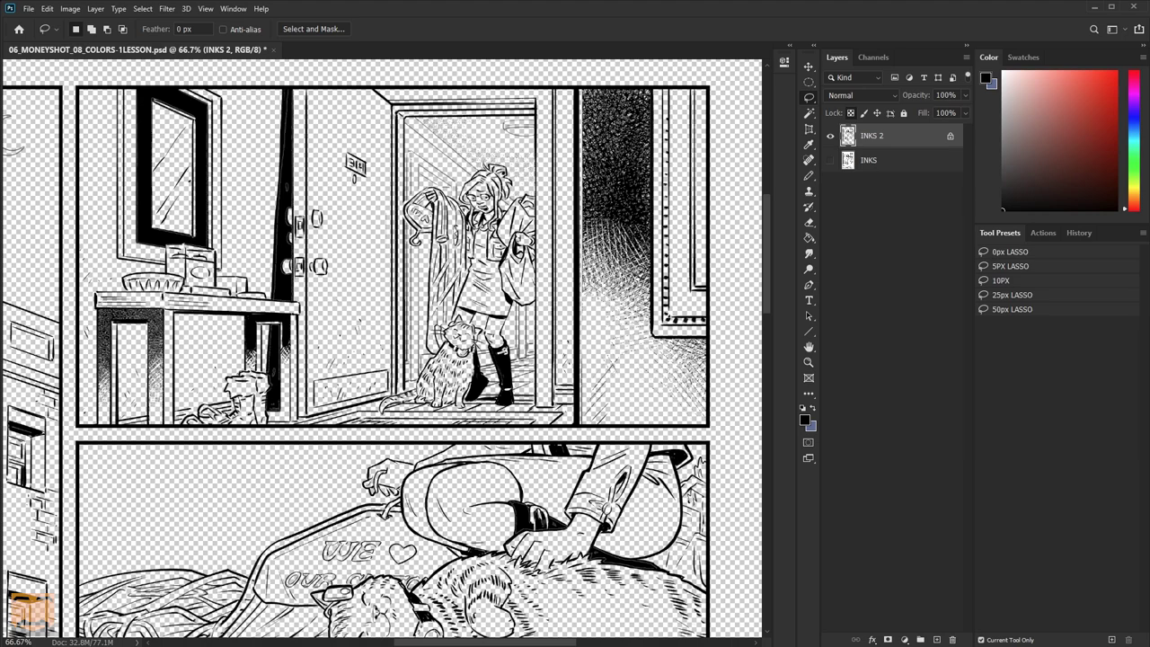
pyautogui.press('e')
pyautogui.press('b')
pyautogui.click(1111, 68)
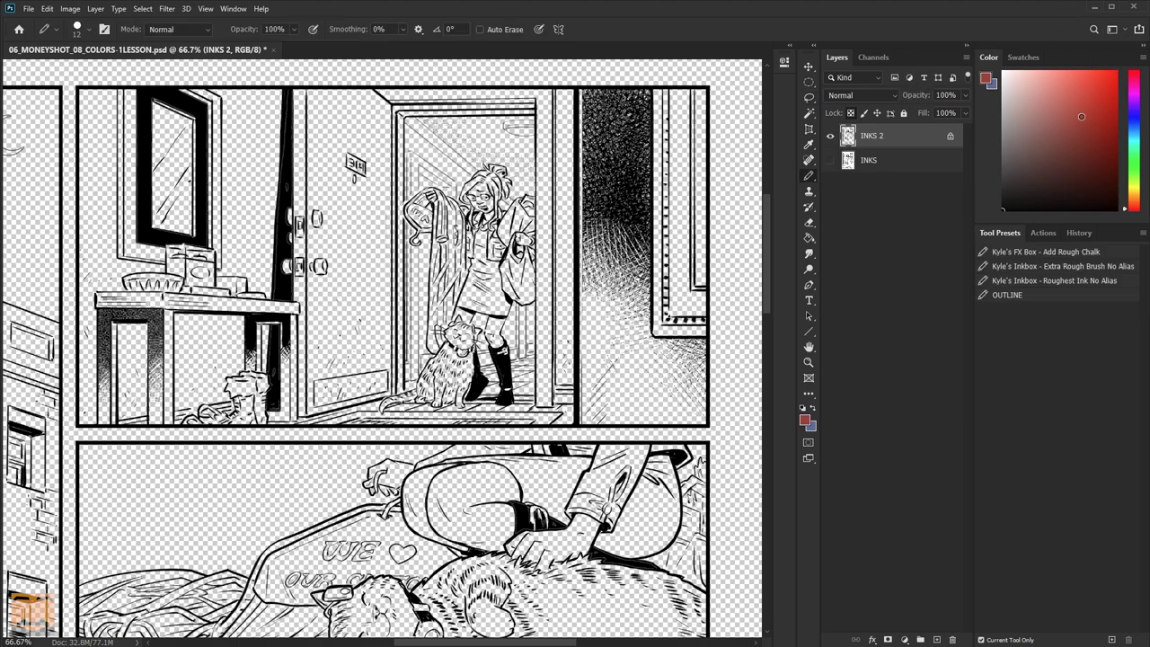
pyautogui.moveTo(479, 205)
pyautogui.mouseDown()
pyautogui.moveTo(503, 171)
pyautogui.moveTo(422, 234)
pyautogui.moveTo(494, 369)
pyautogui.moveTo(323, 242)
pyautogui.moveTo(269, 359)
pyautogui.mouseUp()
pyautogui.hotkey('ctrl', 'z')
# Step: Add Layer 1 beneath INKS and fill it with white
pyautogui.click(936, 640)
pyautogui.moveTo(876, 134); pyautogui.dragTo(889, 182)
pyautogui.click(1004, 71)
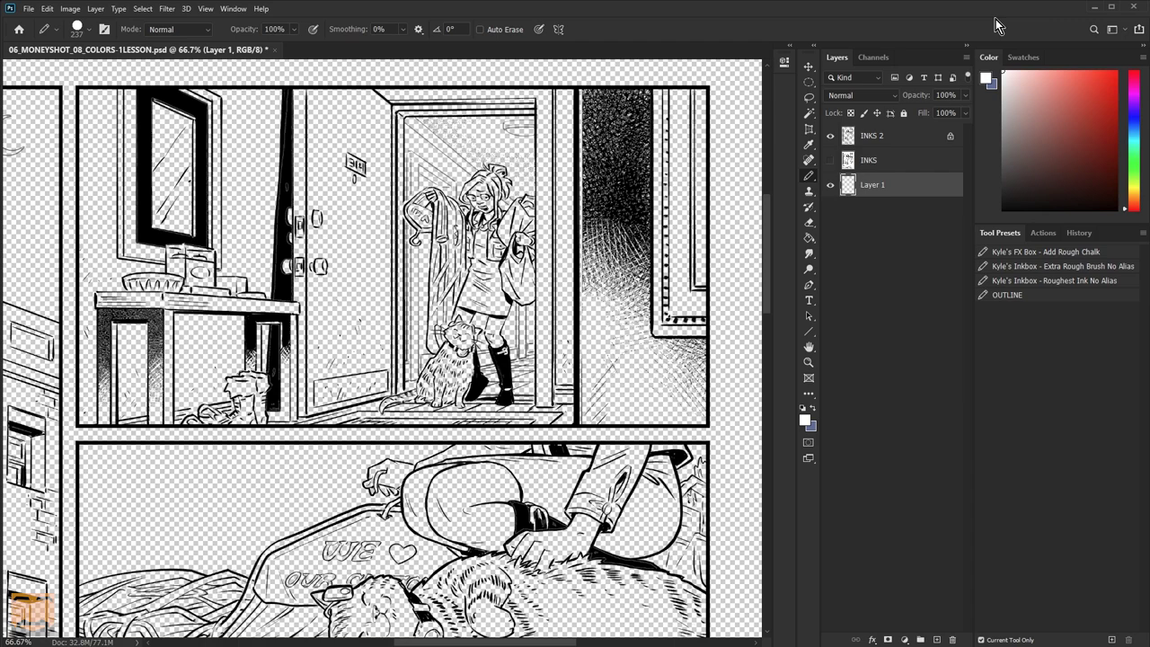
pyautogui.press('g')
pyautogui.hotkey('alt', 'BackSpace')
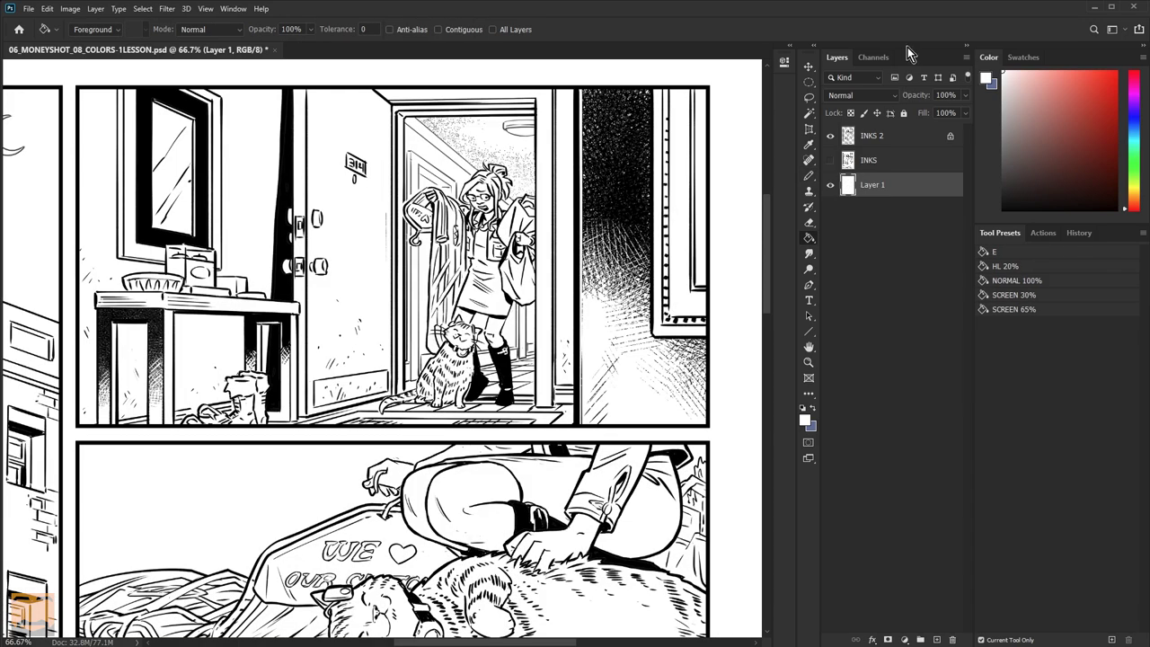
# Step: Test red and blue Pencil strokes on the INKS 2 lines, then undo them
pyautogui.click(898, 145)
pyautogui.press('b')
pyautogui.press('d')
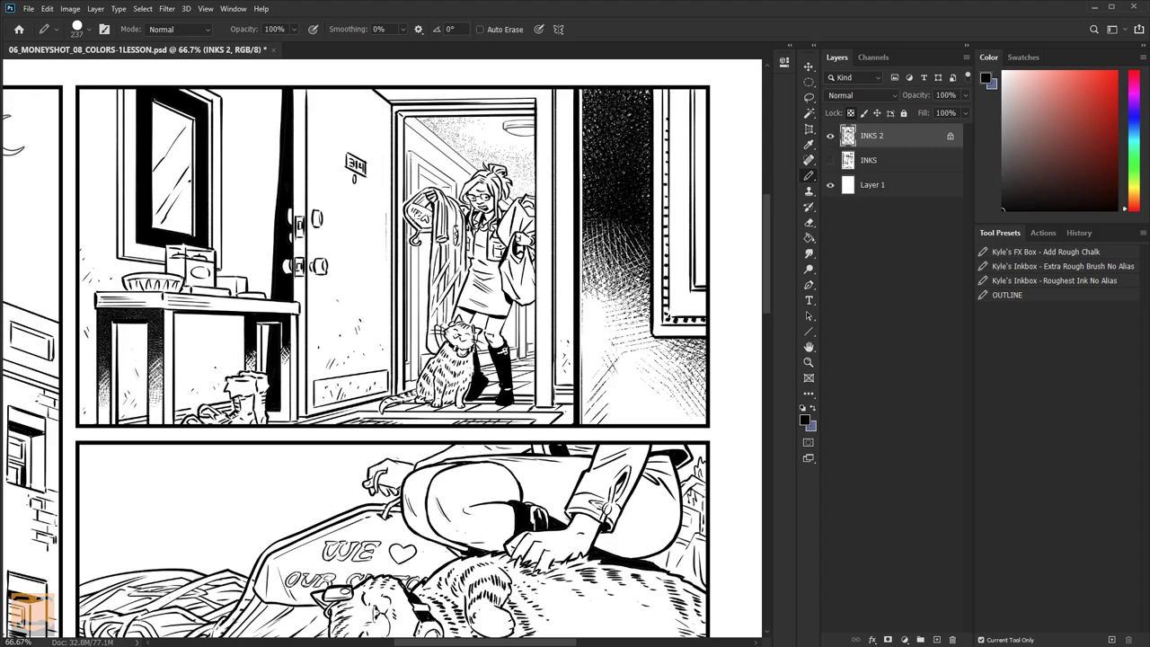
pyautogui.moveTo(539, 135); pyautogui.dragTo(467, 359)
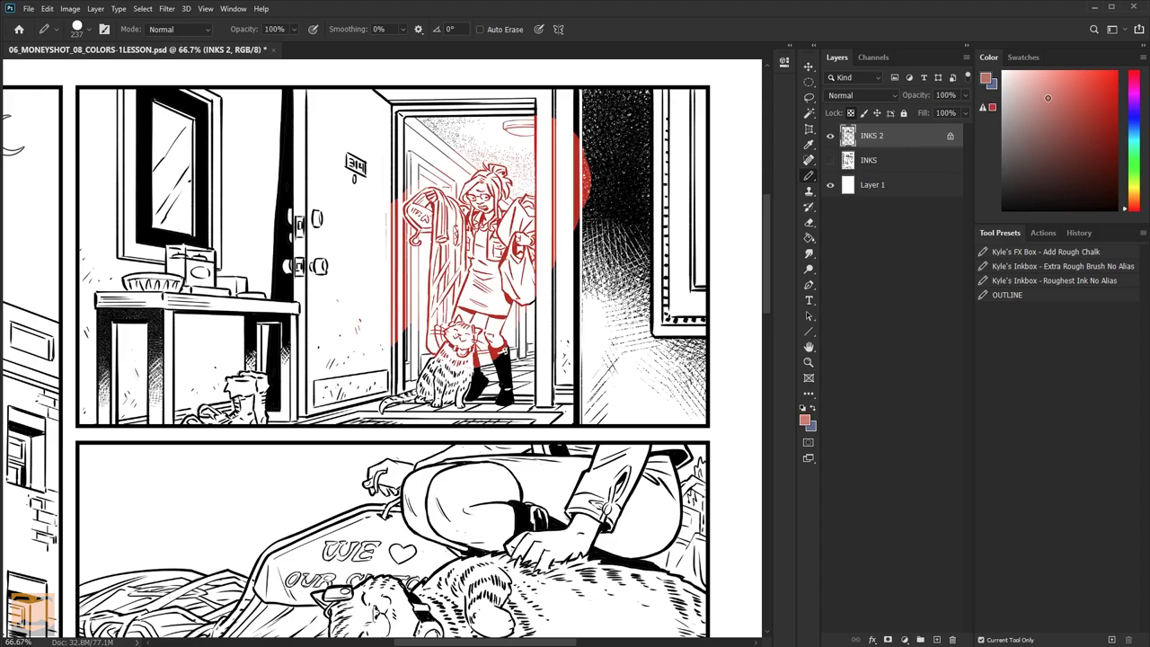
pyautogui.click(1133, 122)
pyautogui.click(1059, 84)
pyautogui.moveTo(289, 121); pyautogui.dragTo(325, 350)
pyautogui.hotkey('ctrl', 'z')
pyautogui.hotkey('ctrl', 'z')
pyautogui.hotkey('ctrl', 'z')
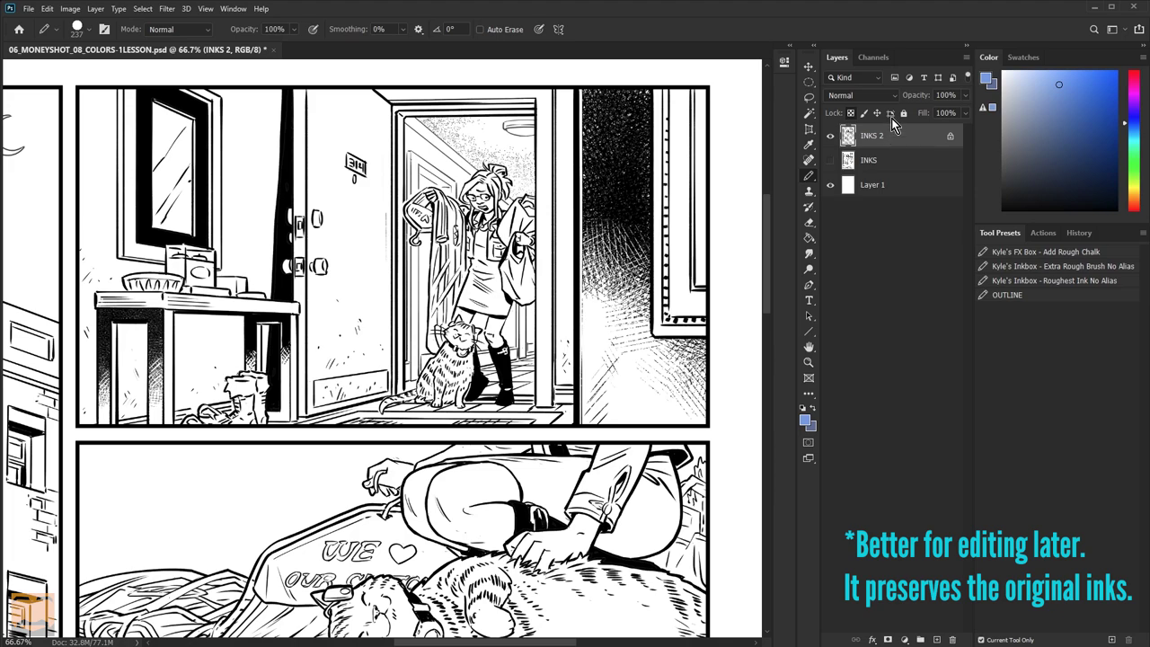
# Step: Add Layer 2 above INKS 2, clip it to the line art, and test then remove a blue stroke
pyautogui.click(938, 639)
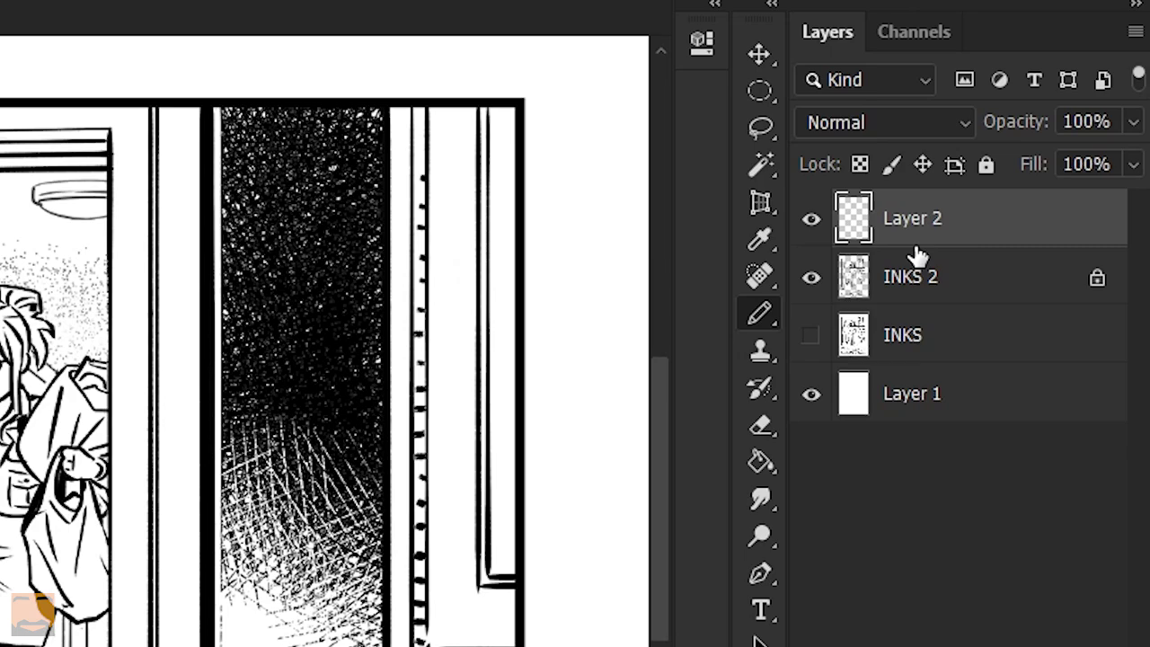
pyautogui.moveTo(916, 248); pyautogui.dragTo(958, 254)
pyautogui.moveTo(979, 238); pyautogui.dragTo(898, 239)
pyautogui.keyDown('alt'); pyautogui.click(911, 237); pyautogui.keyUp('alt')
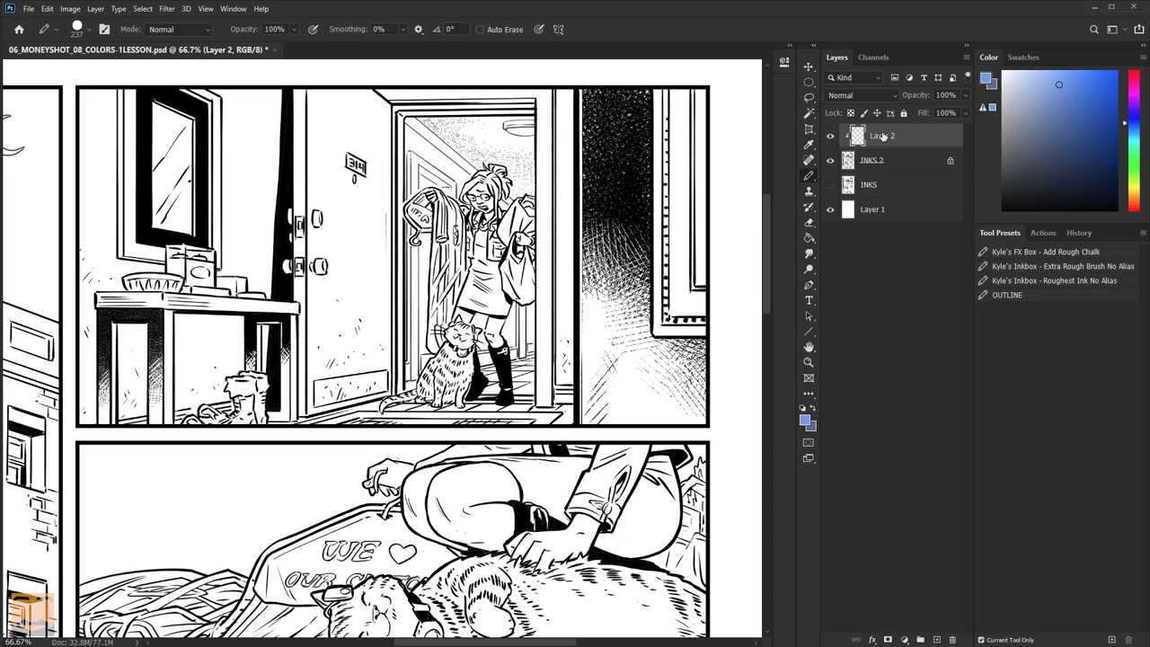
pyautogui.click(1086, 74)
pyautogui.moveTo(521, 126)
pyautogui.mouseDown()
pyautogui.moveTo(395, 305)
pyautogui.moveTo(404, 161)
pyautogui.moveTo(359, 171)
pyautogui.moveTo(269, 315)
pyautogui.moveTo(485, 396)
pyautogui.moveTo(584, 179)
pyautogui.moveTo(619, 287)
pyautogui.moveTo(422, 454)
pyautogui.mouseUp()
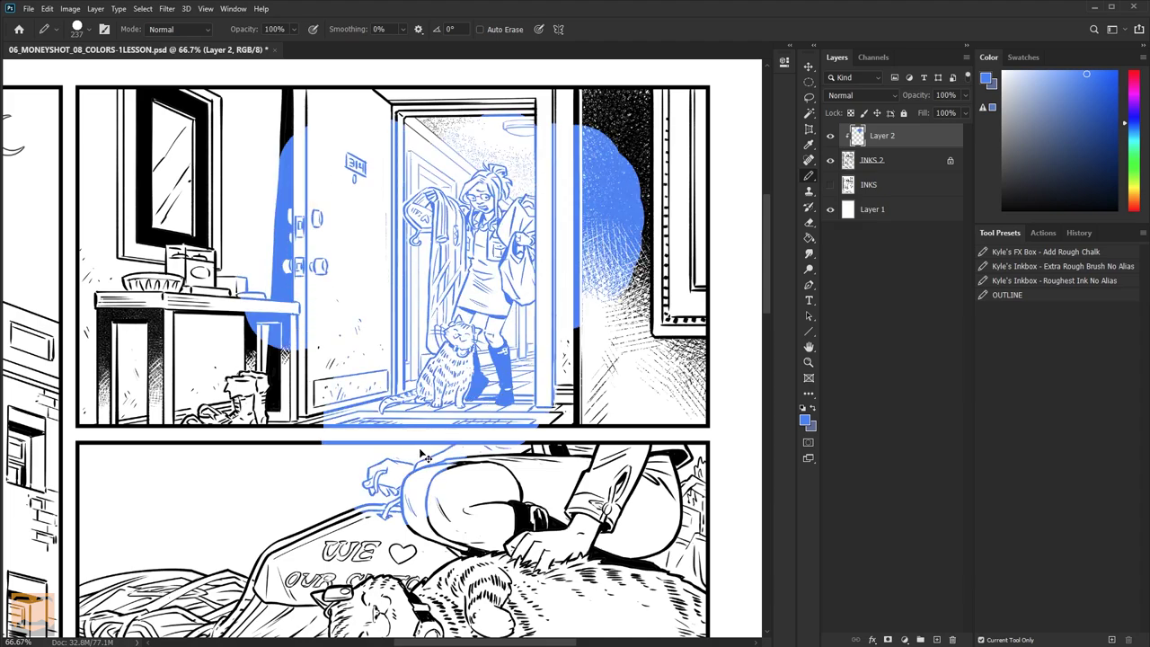
pyautogui.press('Delete')
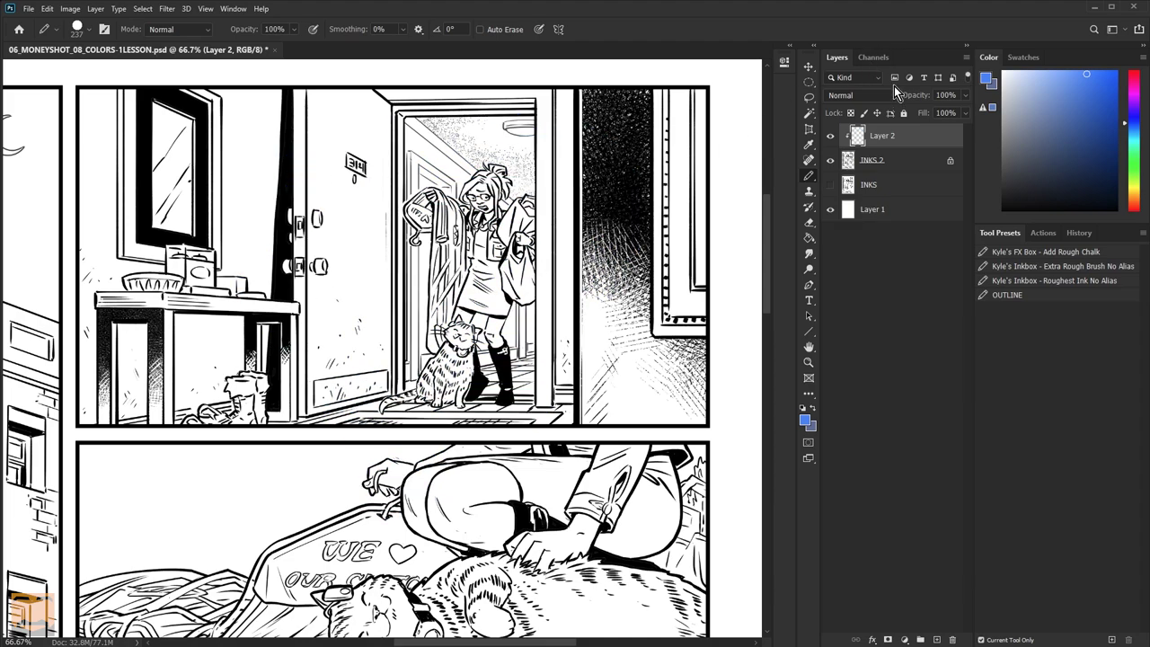
# Step: Rename Layer 2 to COLOR HOLDS
pyautogui.doubleClick(884, 136)
pyautogui.write('COLOR HOLDS')
pyautogui.press('Return')
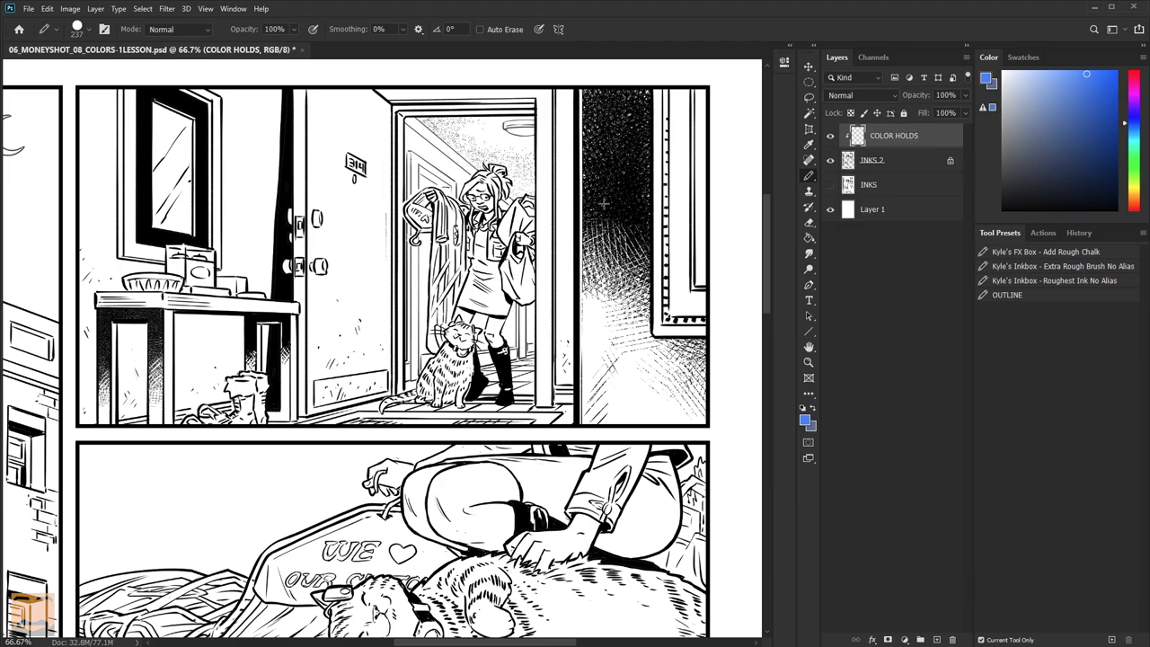
# Step: Lasso the doorway at 100% zoom and paint a tan test fill into it
pyautogui.click(808, 98)
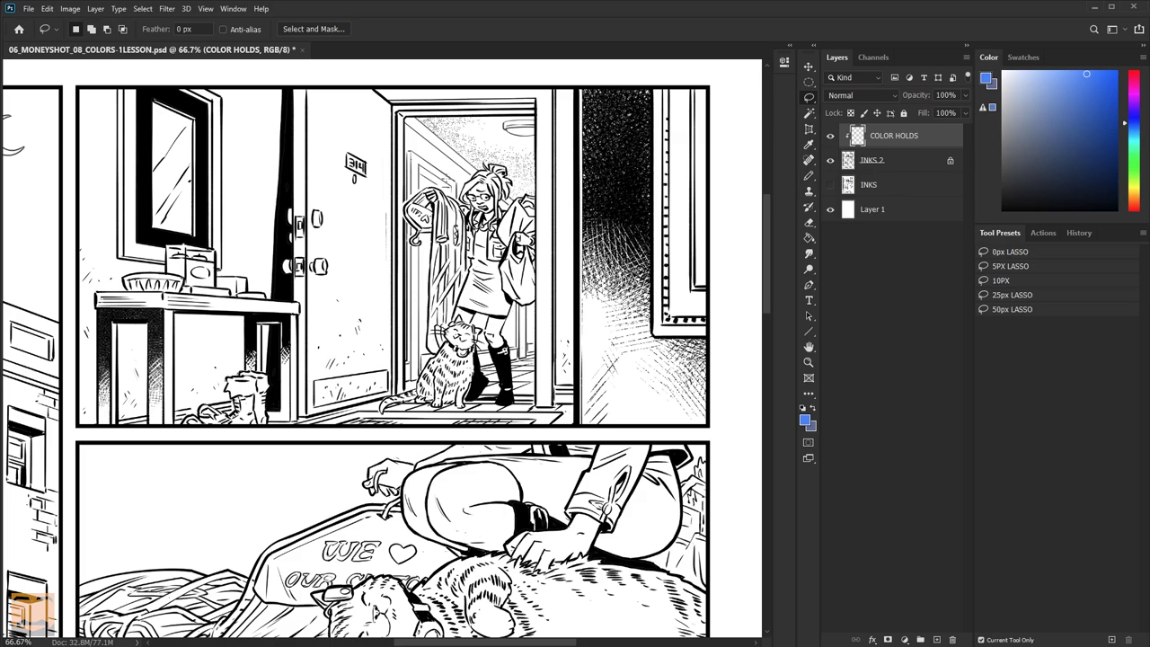
pyautogui.keyDown('ctrl'); pyautogui.click(446, 177); pyautogui.keyUp('ctrl')
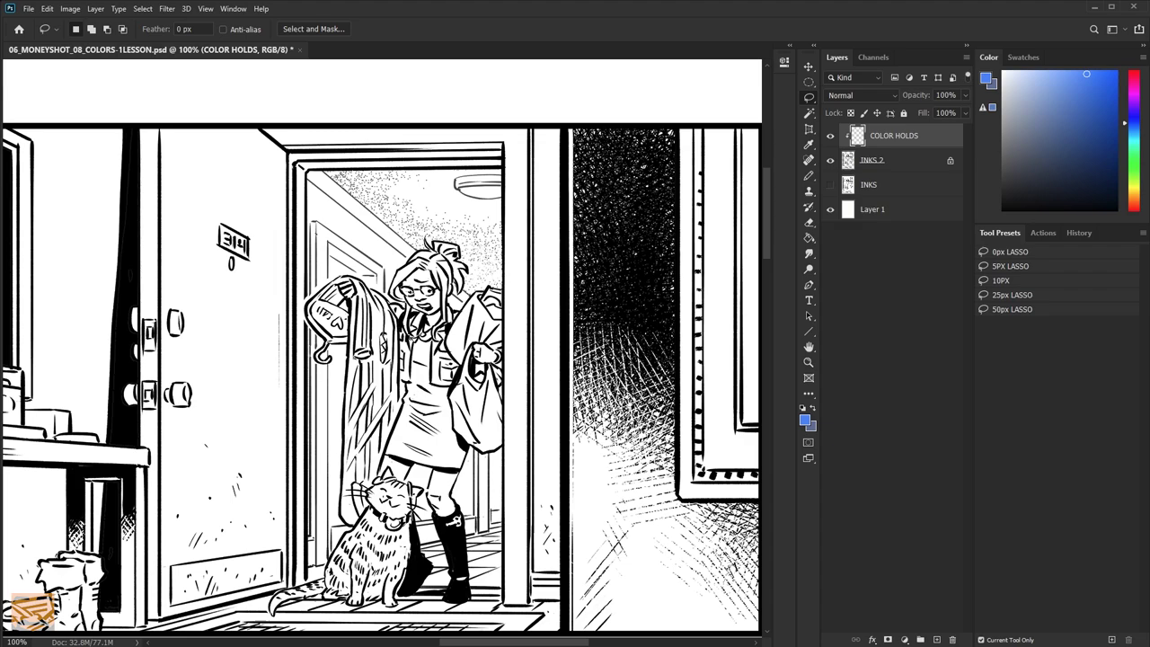
pyautogui.moveTo(337, 175)
pyautogui.mouseDown()
pyautogui.moveTo(306, 271)
pyautogui.moveTo(385, 301)
pyautogui.moveTo(447, 184)
pyautogui.moveTo(422, 160)
pyautogui.mouseUp()
pyautogui.moveTo(1134, 149); pyautogui.dragTo(1135, 196)
pyautogui.click(1081, 121)
pyautogui.press('b')
pyautogui.moveTo(440, 166); pyautogui.dragTo(333, 269)
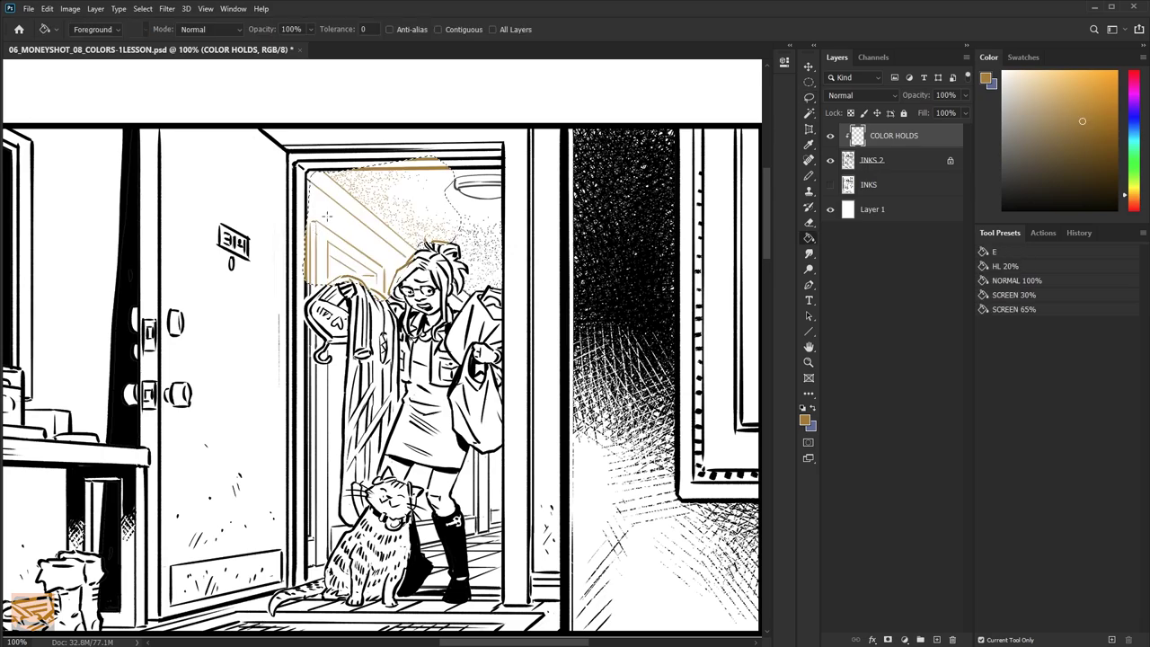
pyautogui.press('l')
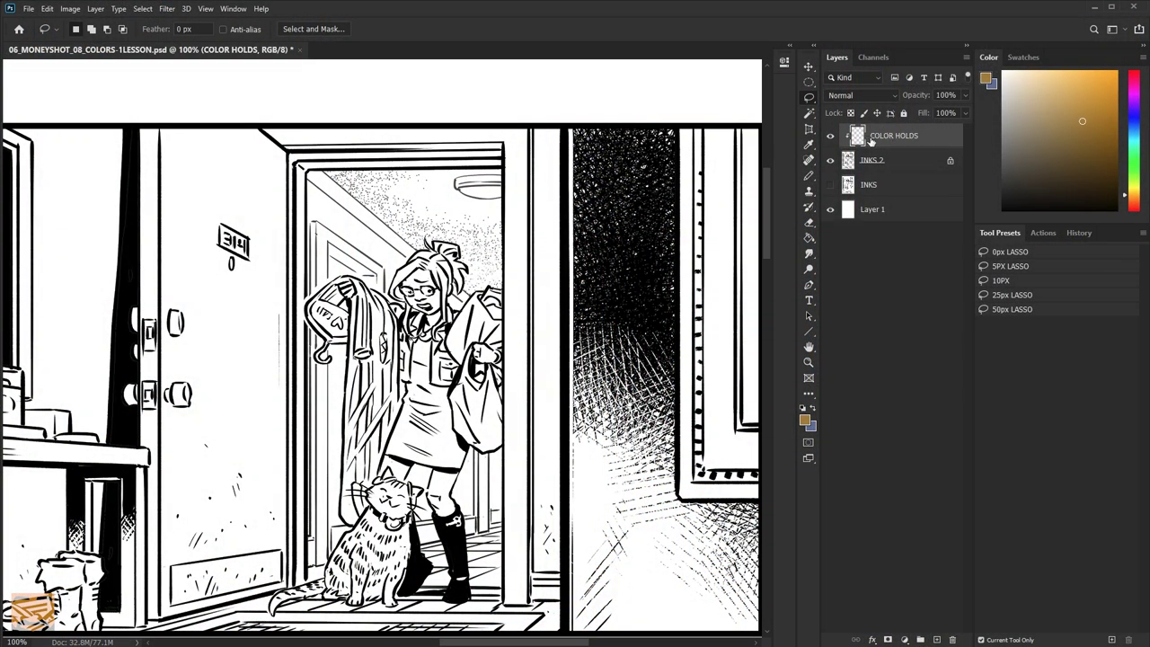
# Step: Test a gold tint on the doorway figure's lines on COLOR HOLDS, then undo it
pyautogui.click(849, 164)
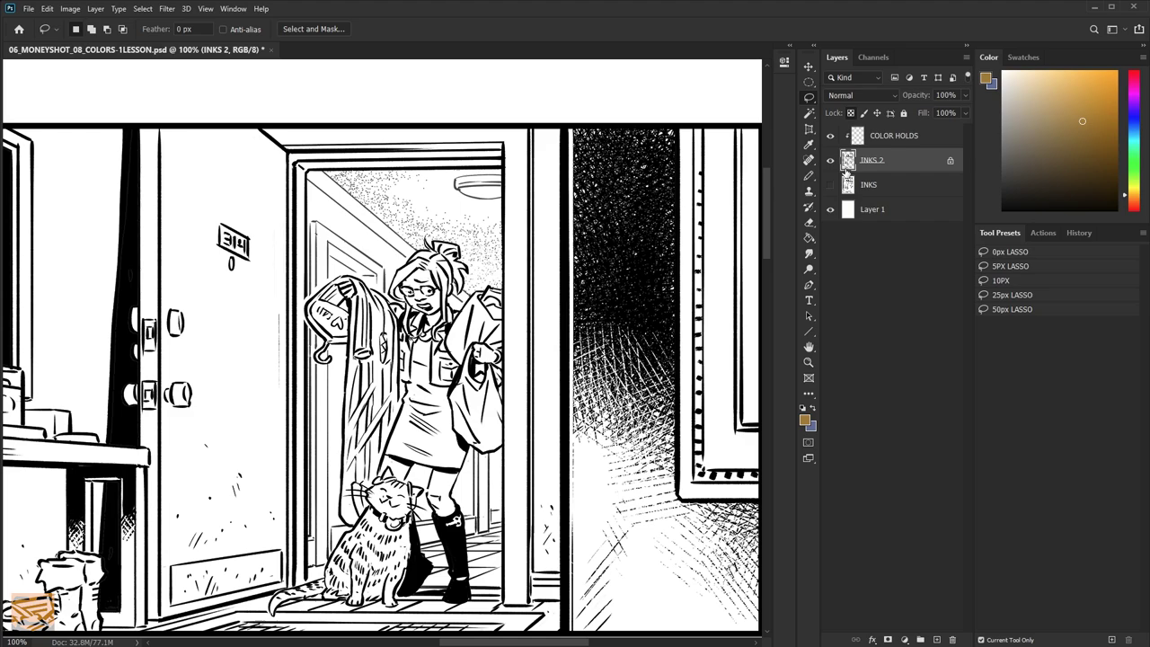
pyautogui.click(876, 140)
pyautogui.press('b')
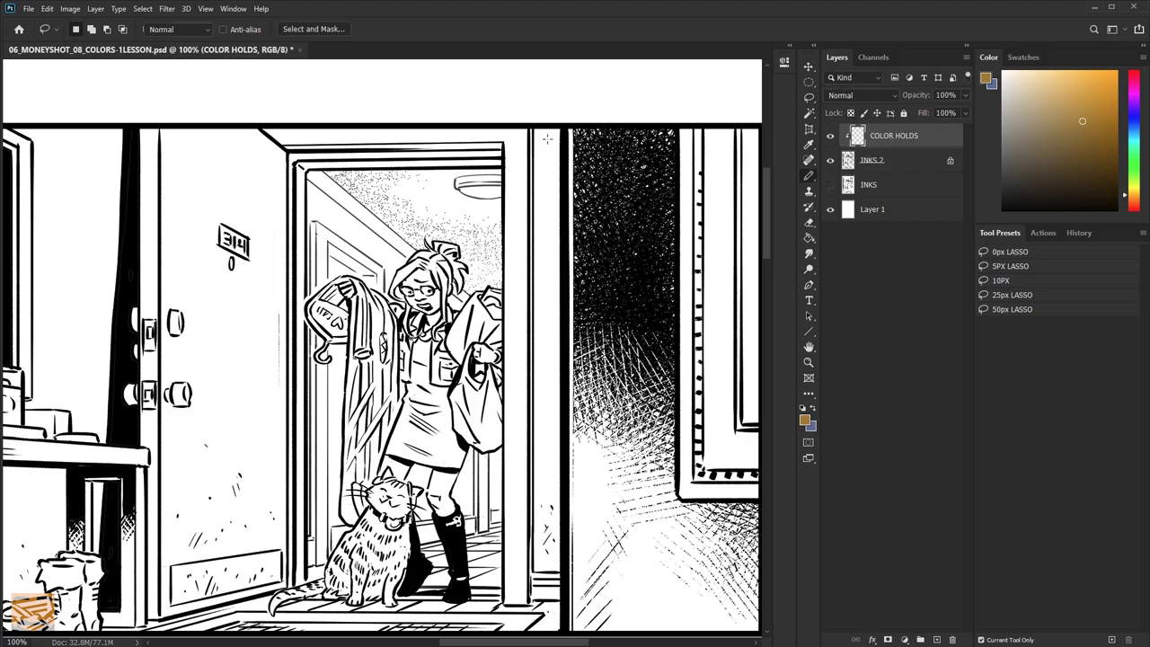
pyautogui.moveTo(404, 314)
pyautogui.mouseDown()
pyautogui.moveTo(488, 243)
pyautogui.moveTo(324, 386)
pyautogui.moveTo(341, 188)
pyautogui.mouseUp()
pyautogui.hotkey('ctrl', 'z')
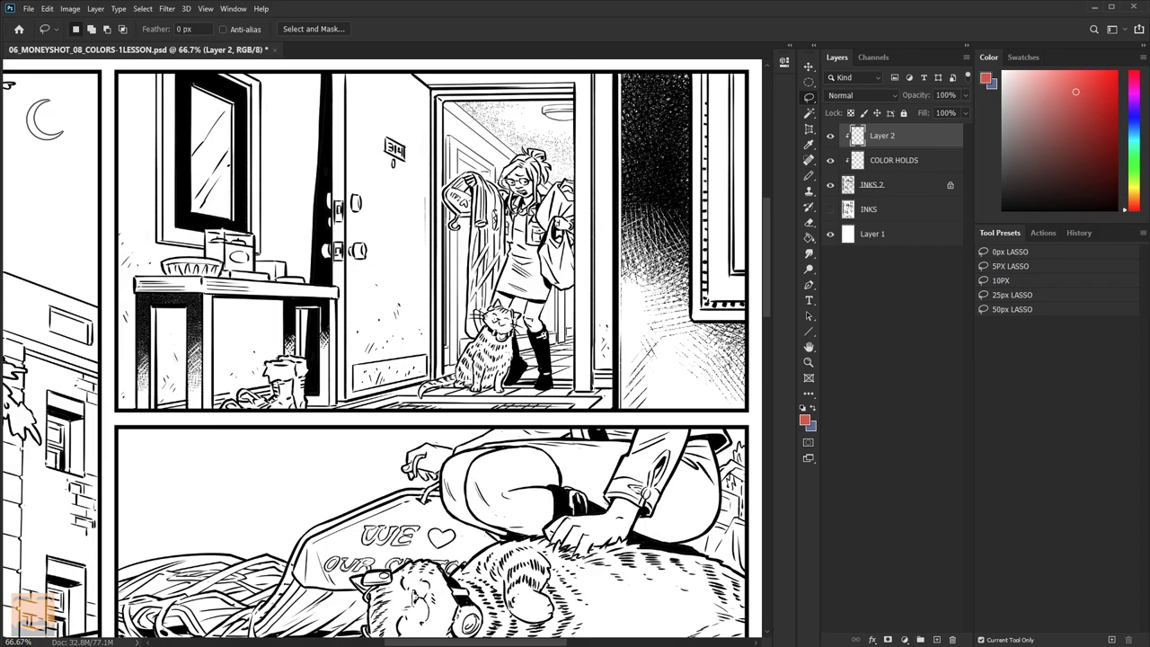
# Step: Zoom to 200%, lasso the left door frame, fill it red, and deselect
pyautogui.press('z')
pyautogui.click(517, 176)
pyautogui.click(565, 67)
pyautogui.press('b')
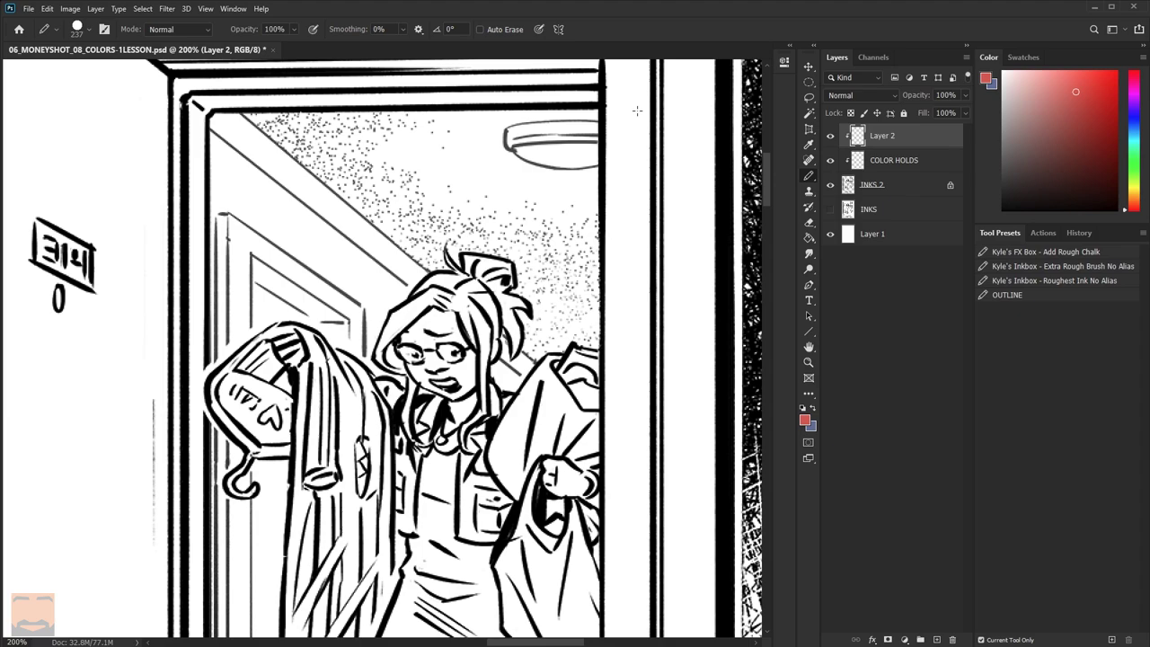
pyautogui.press('l')
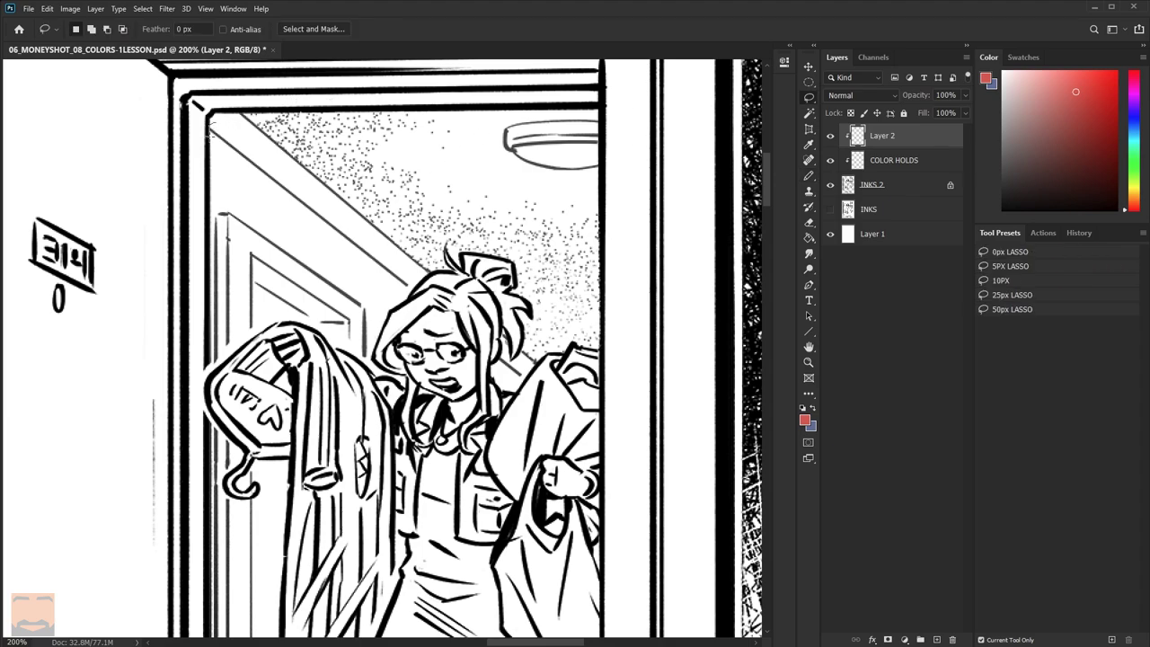
pyautogui.moveTo(212, 132)
pyautogui.mouseDown()
pyautogui.moveTo(214, 373)
pyautogui.moveTo(235, 344)
pyautogui.moveTo(292, 316)
pyautogui.moveTo(372, 361)
pyautogui.moveTo(378, 322)
pyautogui.moveTo(410, 276)
pyautogui.moveTo(438, 267)
pyautogui.moveTo(479, 185)
pyautogui.moveTo(485, 115)
pyautogui.mouseUp()
pyautogui.hotkey('alt', 'BackSpace')
pyautogui.hotkey('ctrl', 'd')
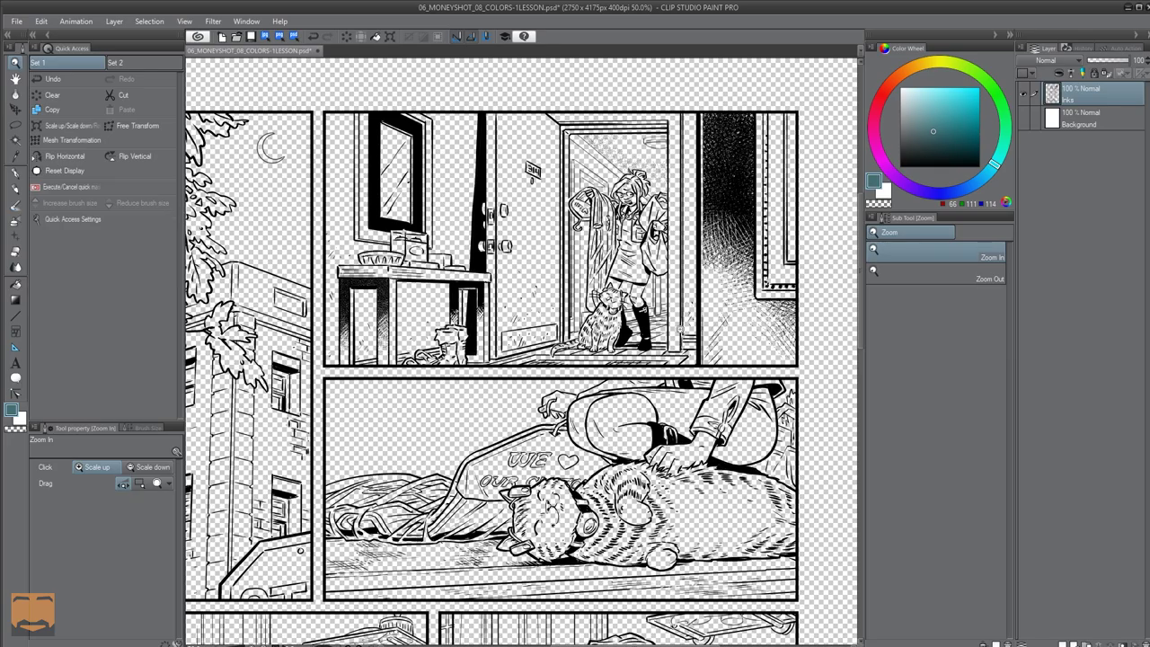
# Step: Show the white Background layer, zoom to 66.7%, and add a new raster layer above Inks
pyautogui.click(1024, 119)
pyautogui.hotkey('ctrl', '+')
pyautogui.press('m')
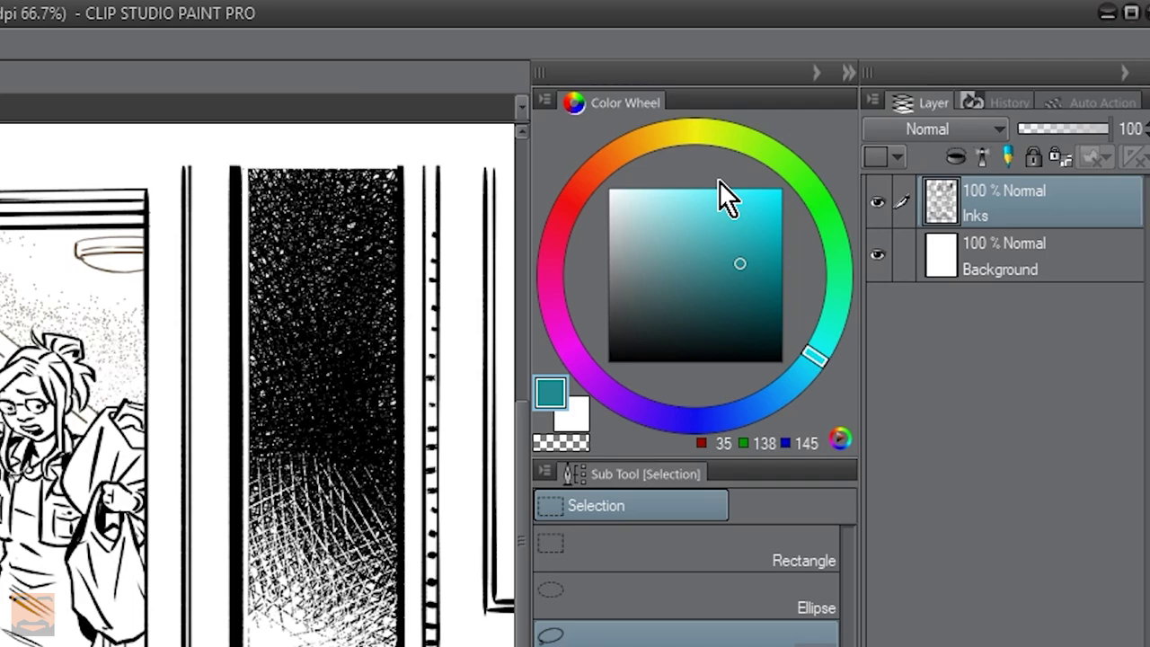
pyautogui.hotkey('ctrl', 'shift', 'n')
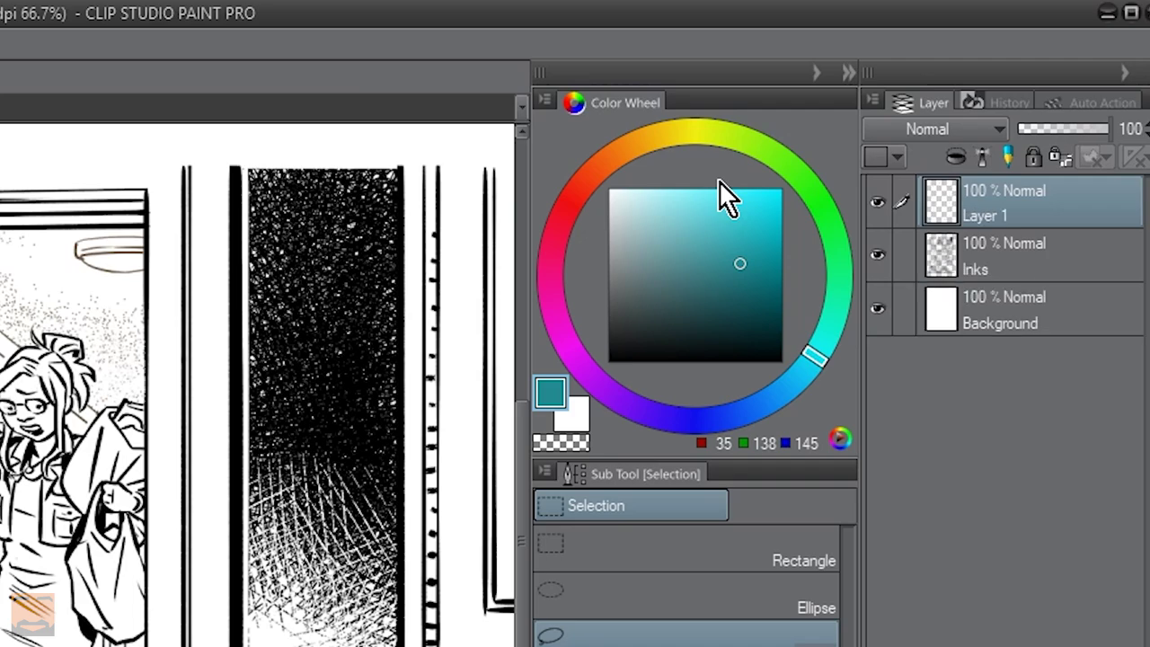
# Step: Clip Layer 1 to the Inks layer and paint teal over the doorway figure with the G-pen
pyautogui.click(958, 155)
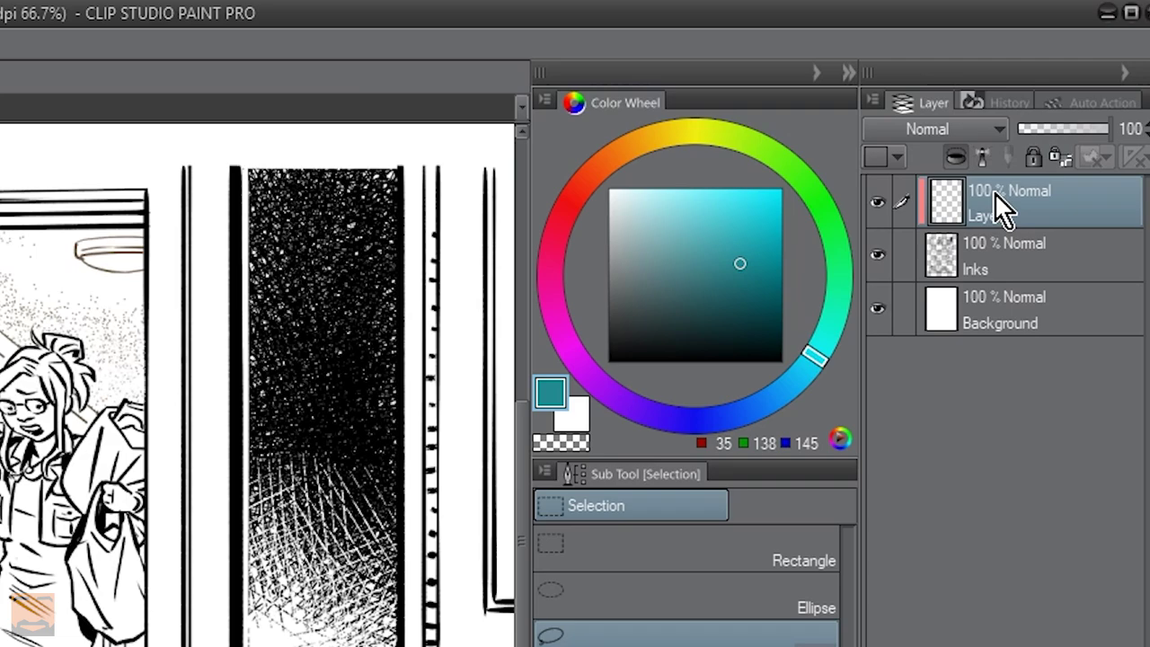
pyautogui.click(957, 156)
pyautogui.click(959, 156)
pyautogui.click(958, 153)
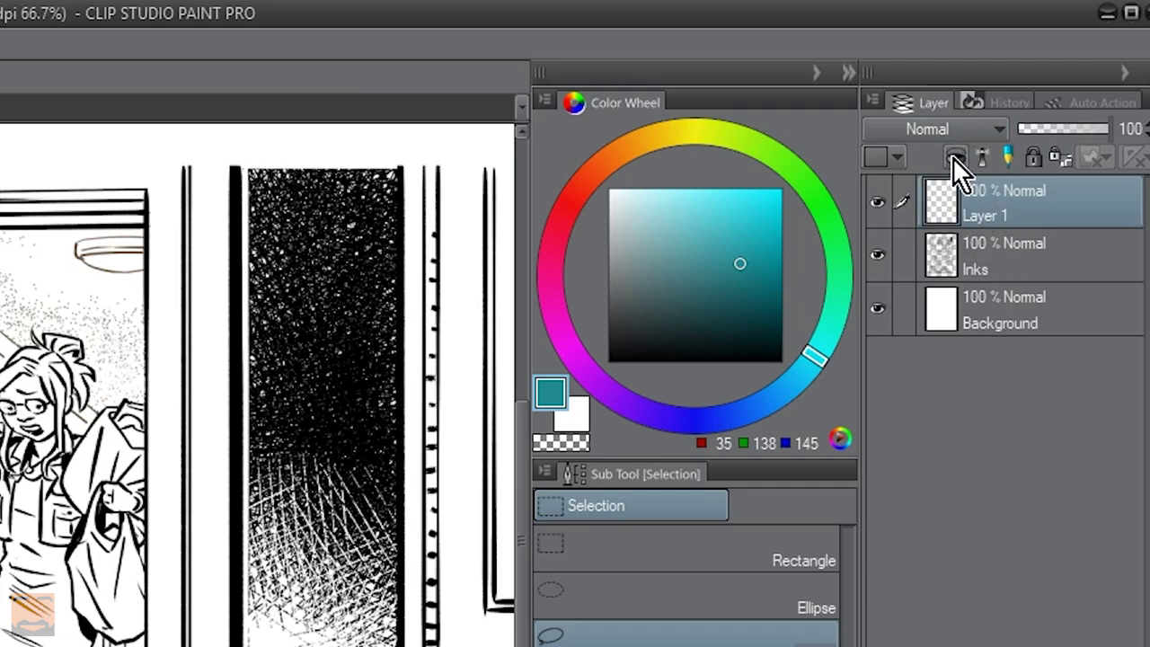
pyautogui.click(953, 156)
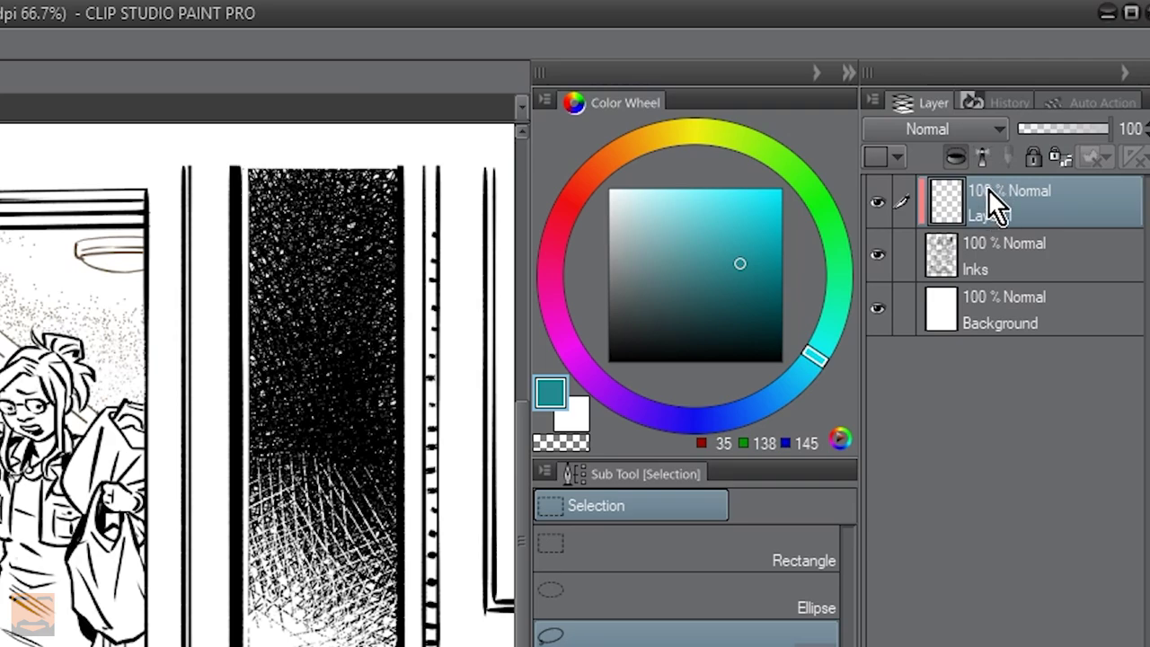
pyautogui.press('p')
pyautogui.moveTo(36, 305)
pyautogui.mouseDown()
pyautogui.moveTo(108, 503)
pyautogui.moveTo(287, 359)
pyautogui.mouseUp()
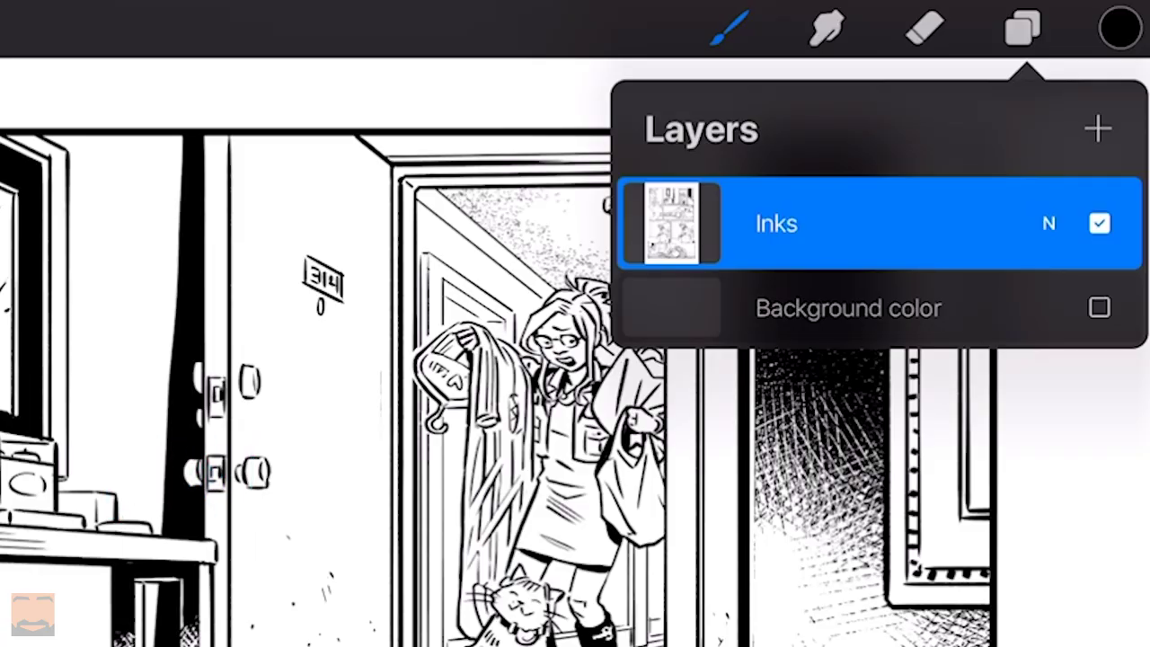
# Step: Add Layer 2 above Inks, fill it with solid black, and give it a layer mask
pyautogui.click(672, 223)
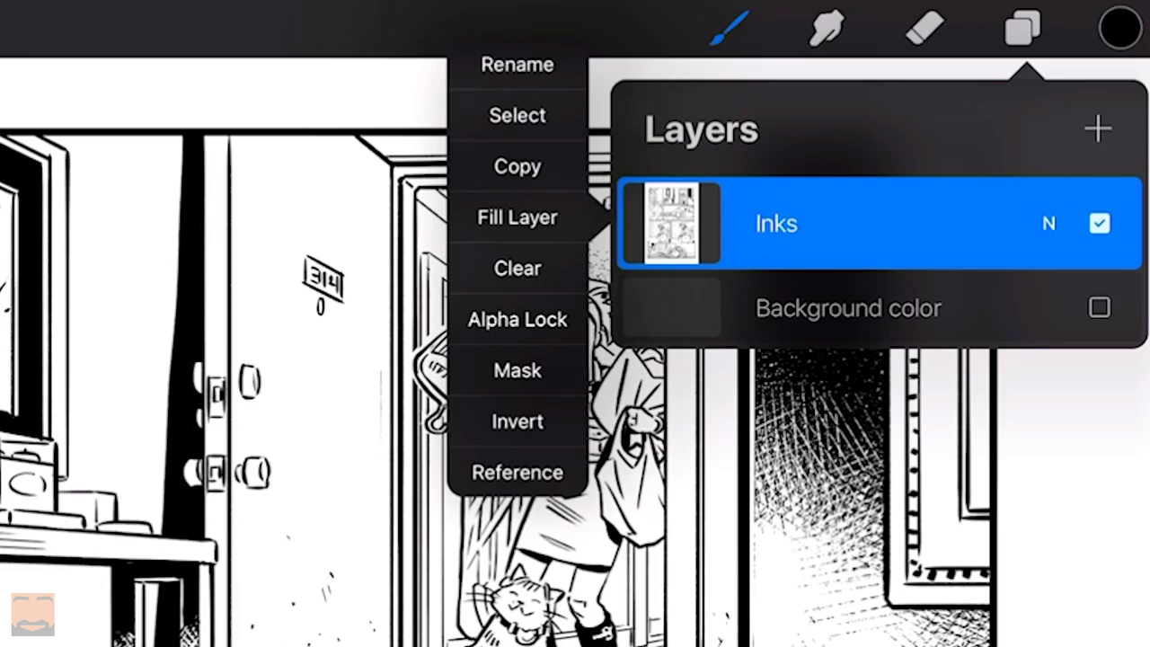
pyautogui.click(672, 223)
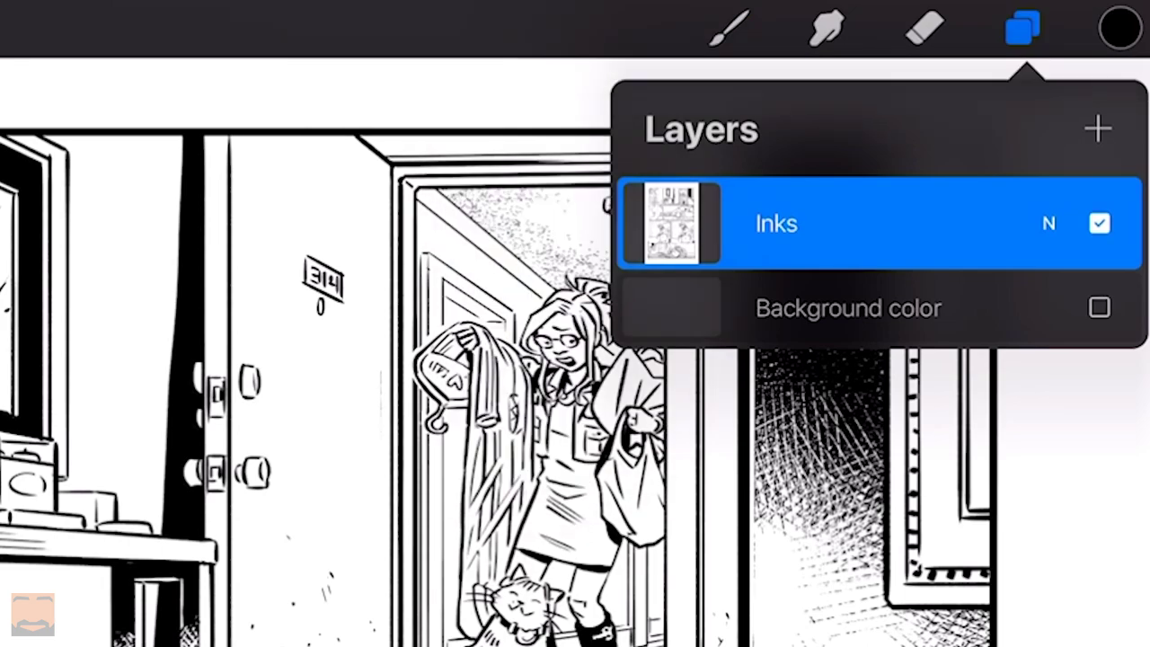
pyautogui.click(1097, 128)
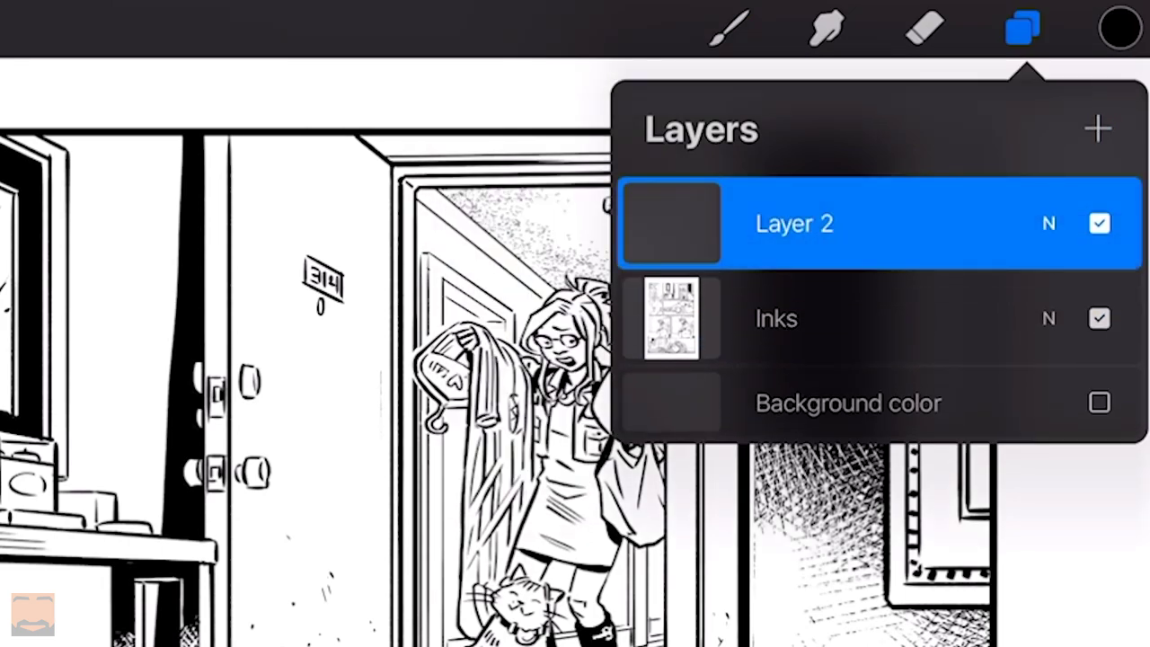
pyautogui.click(672, 223)
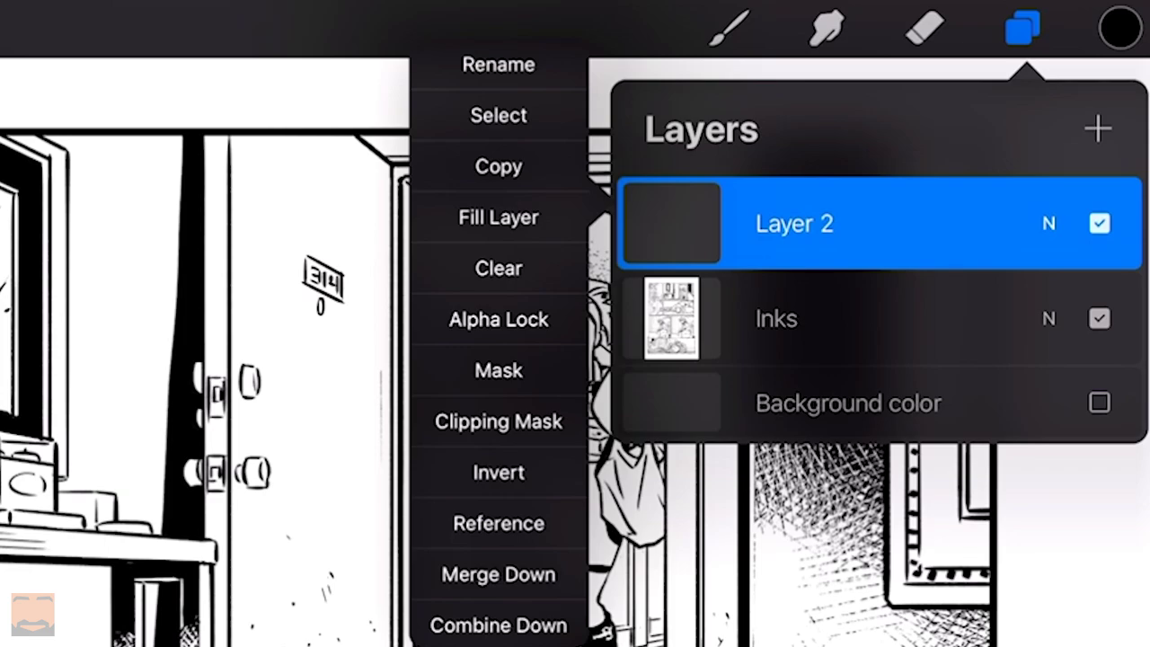
pyautogui.click(499, 216)
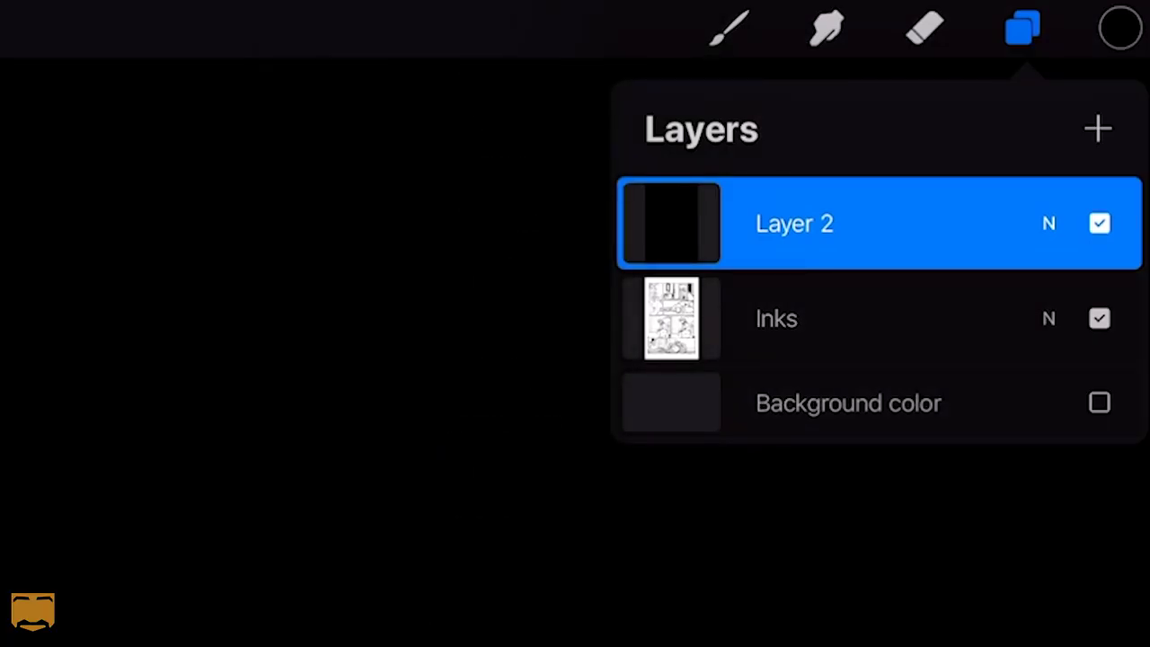
pyautogui.click(671, 223)
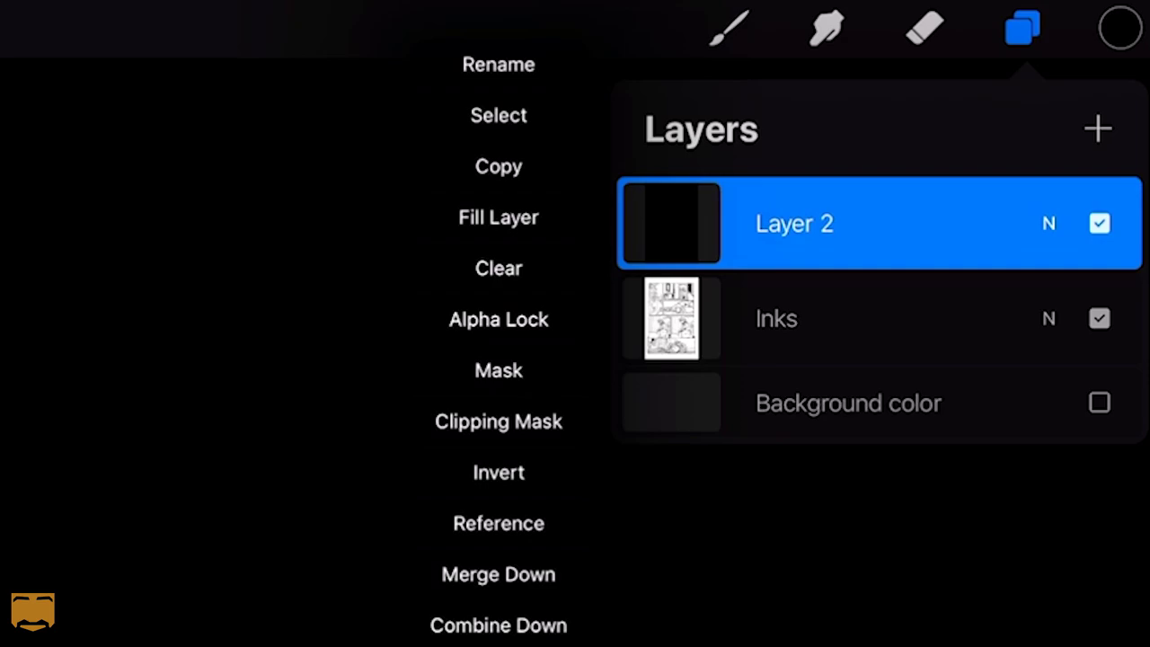
pyautogui.click(498, 370)
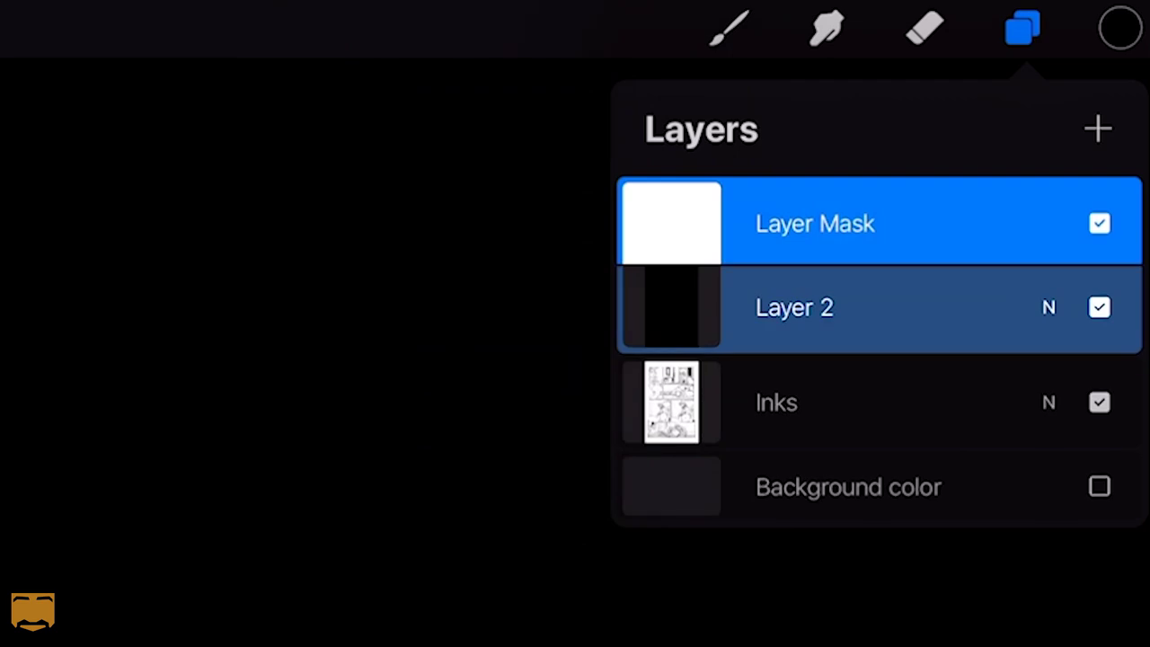
# Step: Paste the copied inks into Layer 2's layer mask
pyautogui.click(671, 224)
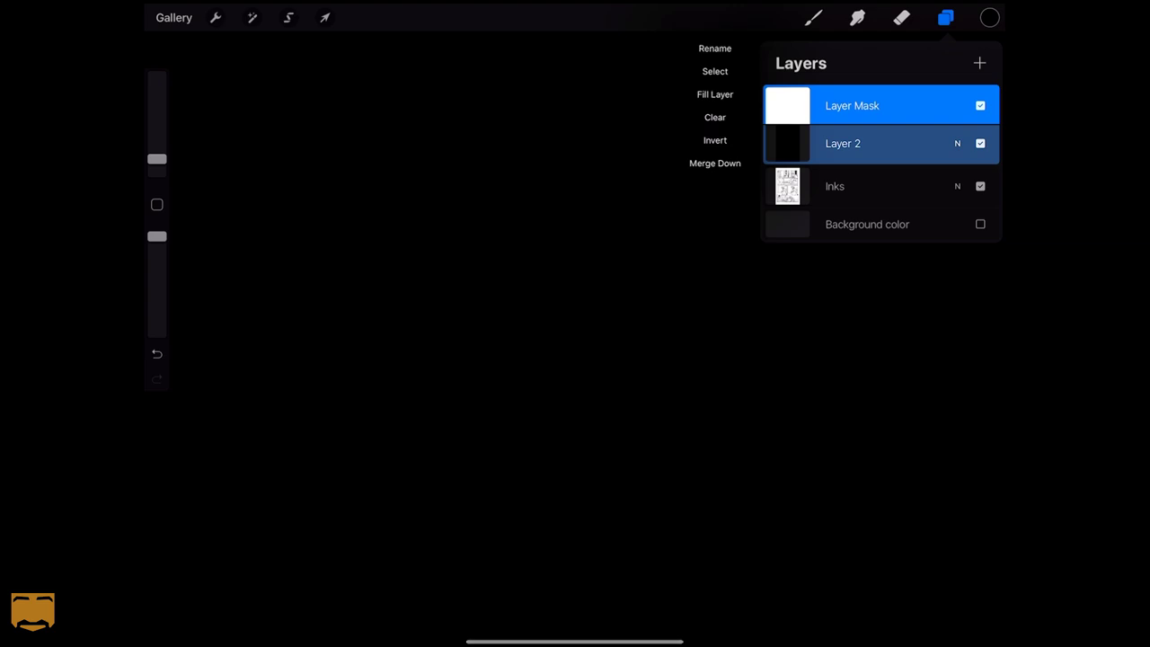
pyautogui.click(787, 105)
pyautogui.click(843, 144)
pyautogui.click(851, 105)
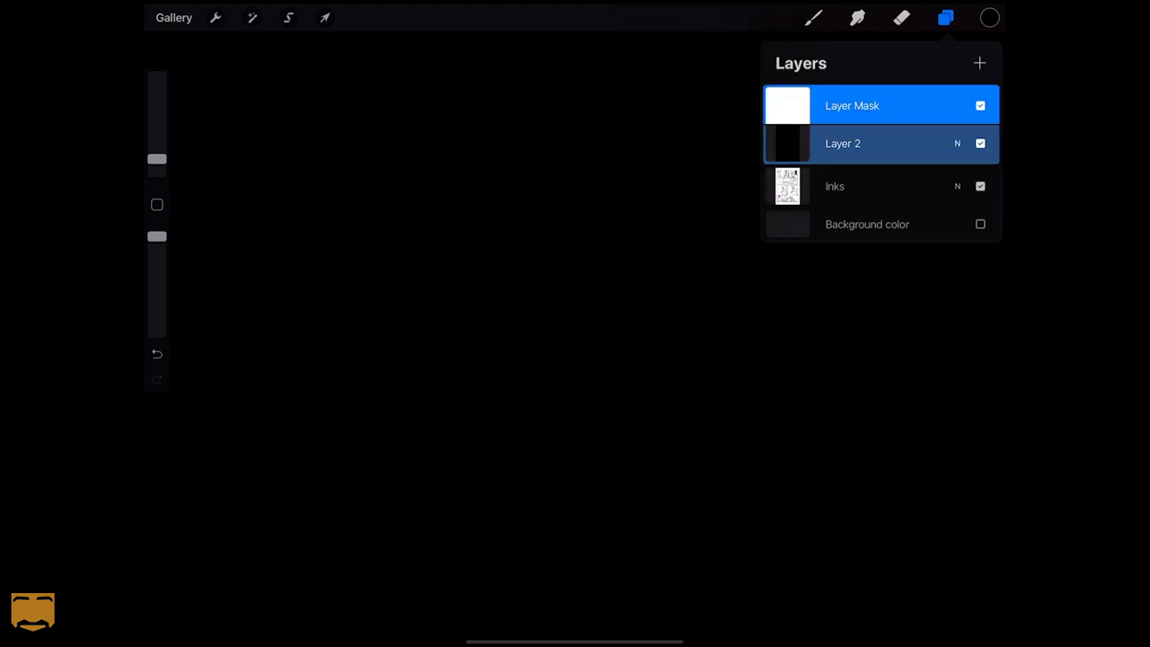
pyautogui.click(813, 17)
pyautogui.moveTo(574, 225); pyautogui.dragTo(575, 359)
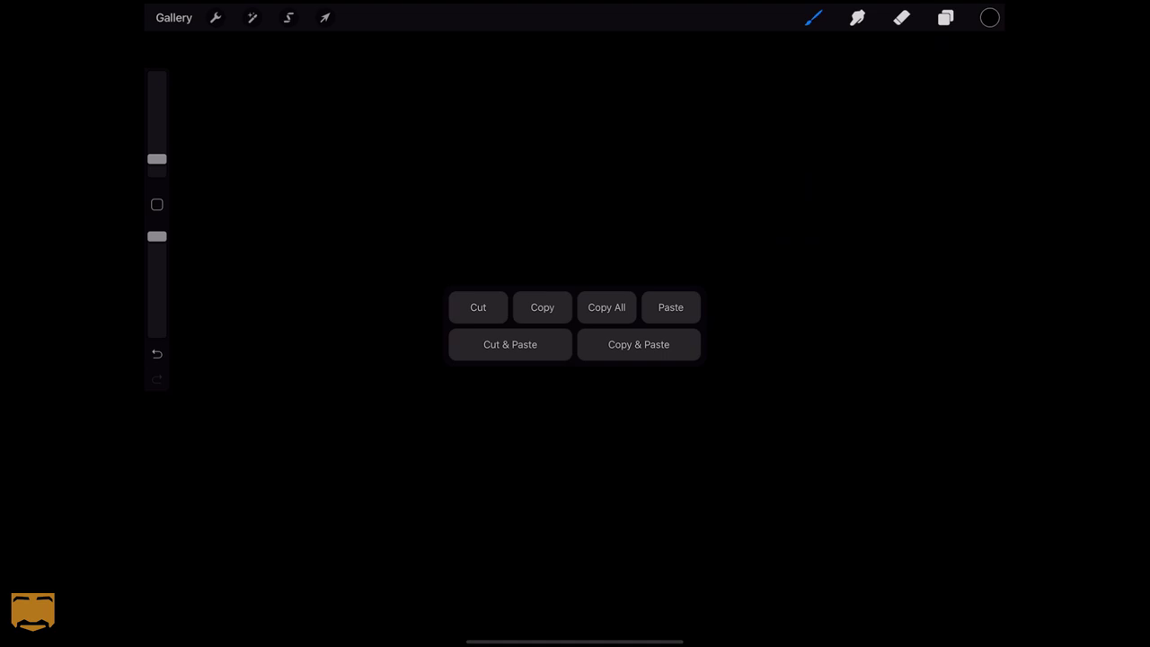
pyautogui.click(670, 307)
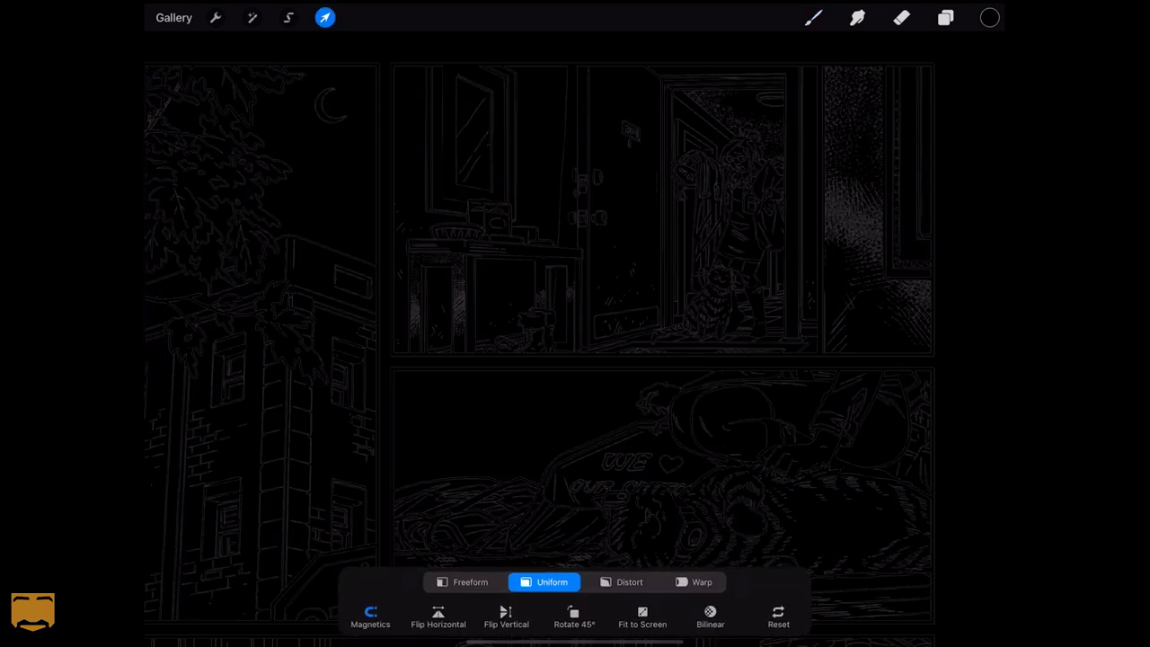
pyautogui.click(945, 17)
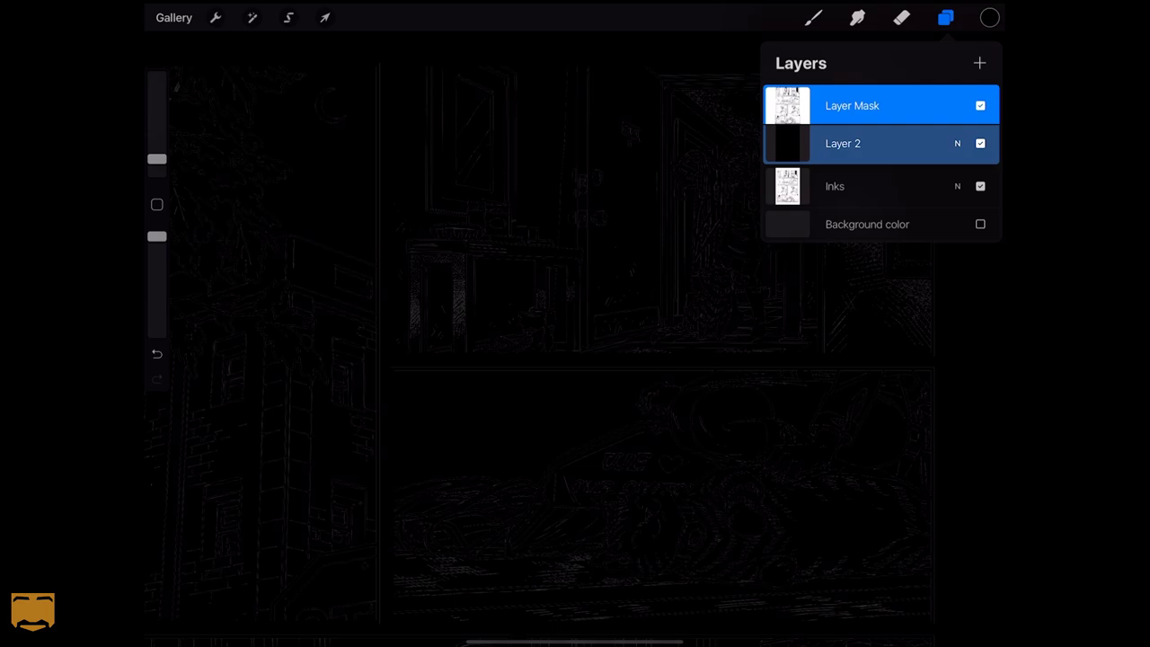
# Step: Invert the mask and merge it down into Layer 2
pyautogui.click(787, 144)
pyautogui.click(715, 141)
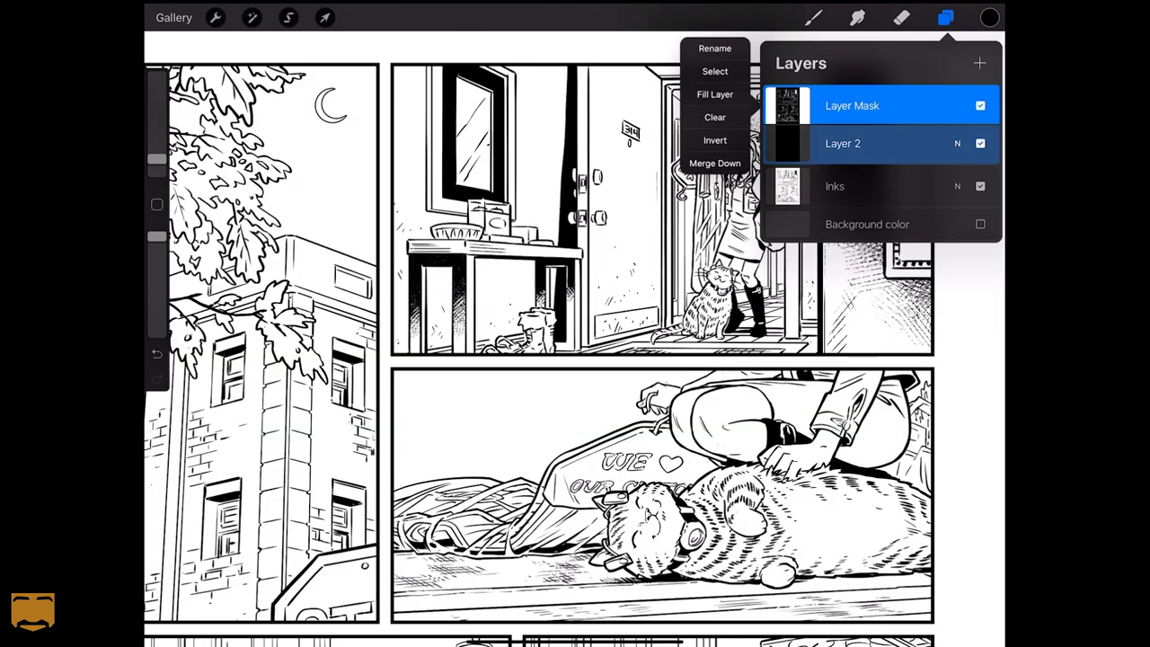
pyautogui.click(715, 163)
# Step: Hide Inks, enable a white background colour, and delete the original Inks layer
pyautogui.click(980, 149)
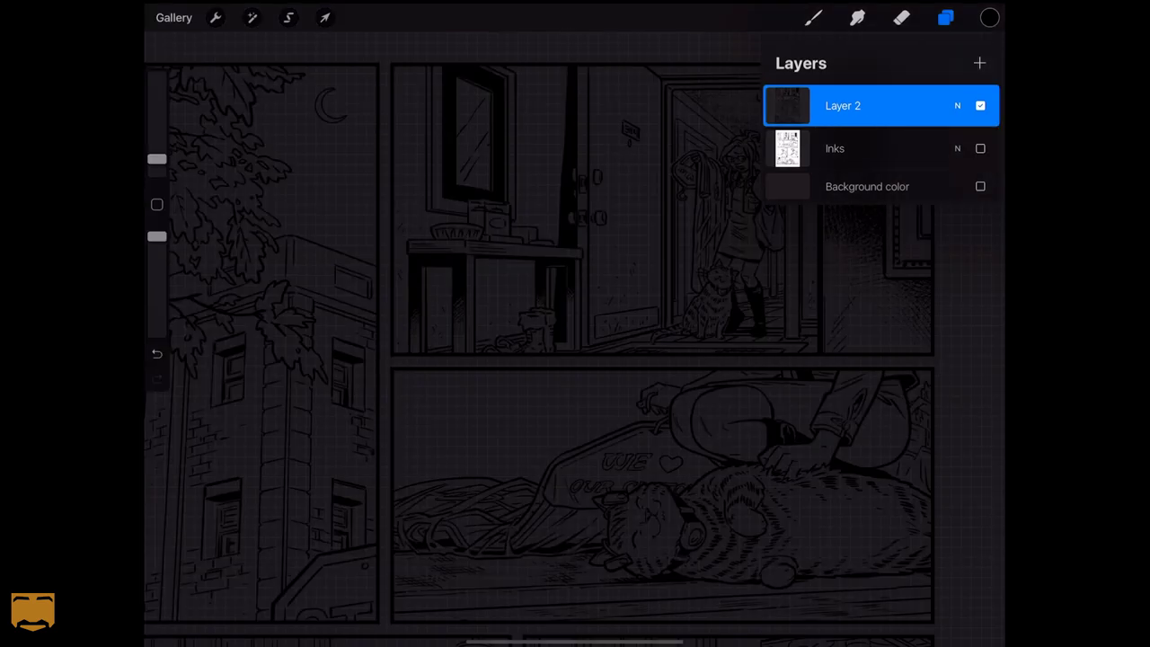
pyautogui.click(980, 186)
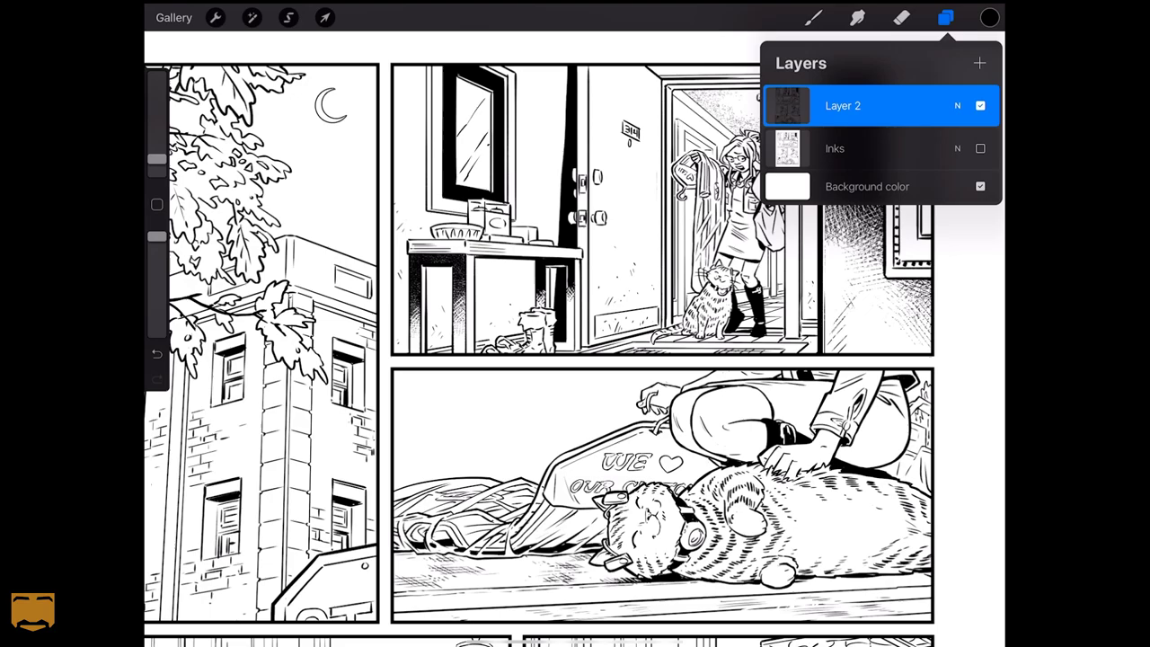
pyautogui.click(866, 186)
pyautogui.moveTo(863, 161); pyautogui.dragTo(827, 148)
pyautogui.moveTo(901, 138); pyautogui.dragTo(801, 92)
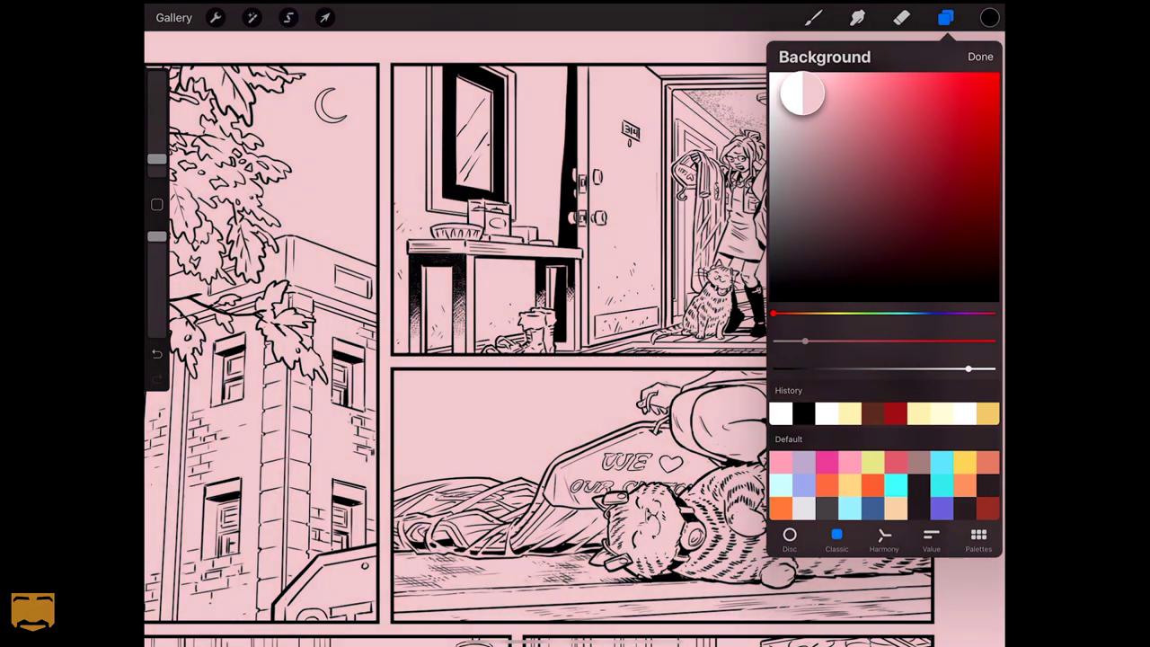
pyautogui.click(980, 57)
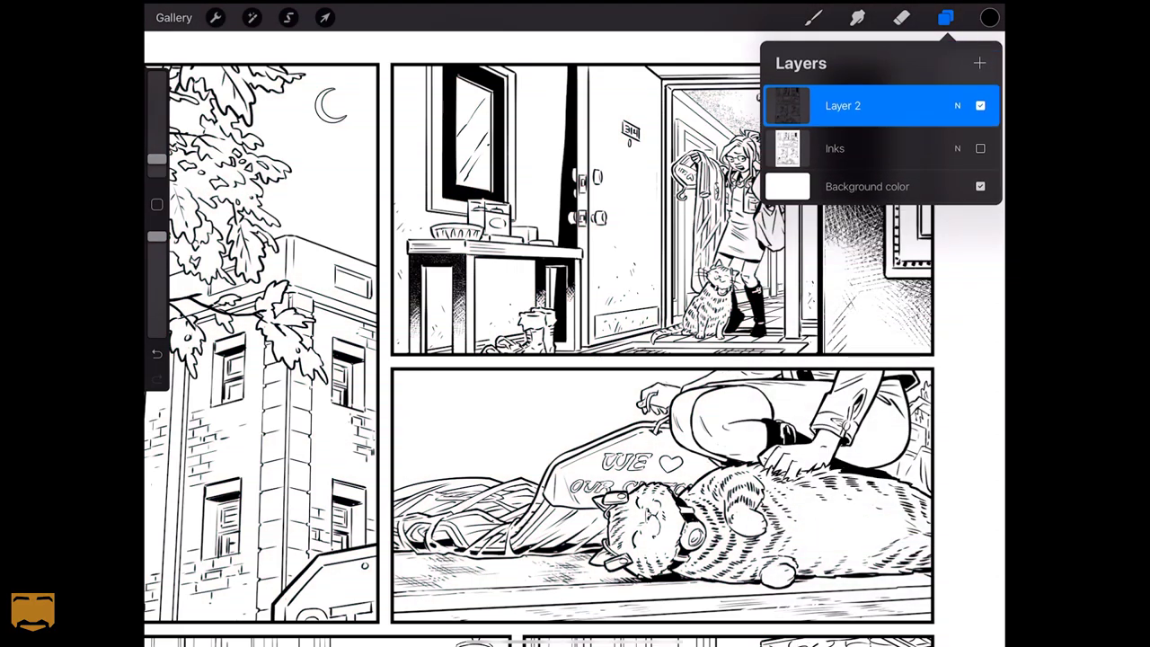
pyautogui.moveTo(907, 148); pyautogui.dragTo(790, 149)
pyautogui.click(973, 149)
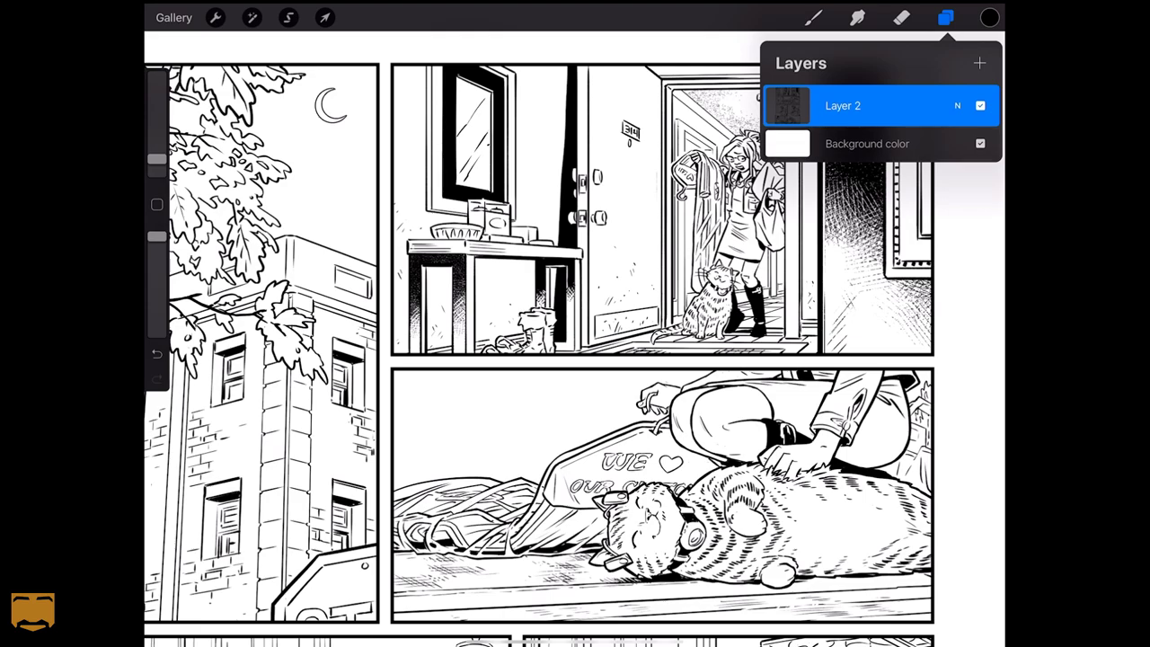
# Step: Add a new layer above the line art and make it a clipping mask
pyautogui.click(979, 63)
pyautogui.click(843, 105)
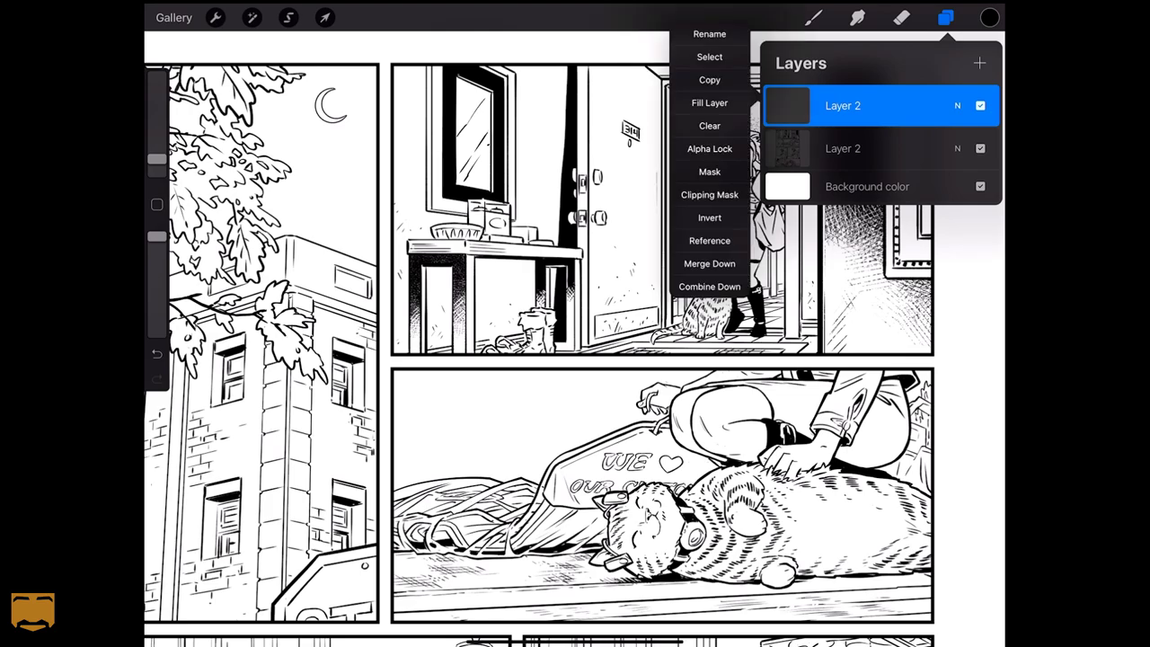
pyautogui.click(710, 194)
# Step: Pick a bright saturated red and paint it over the shirt in the woman's hand
pyautogui.click(989, 17)
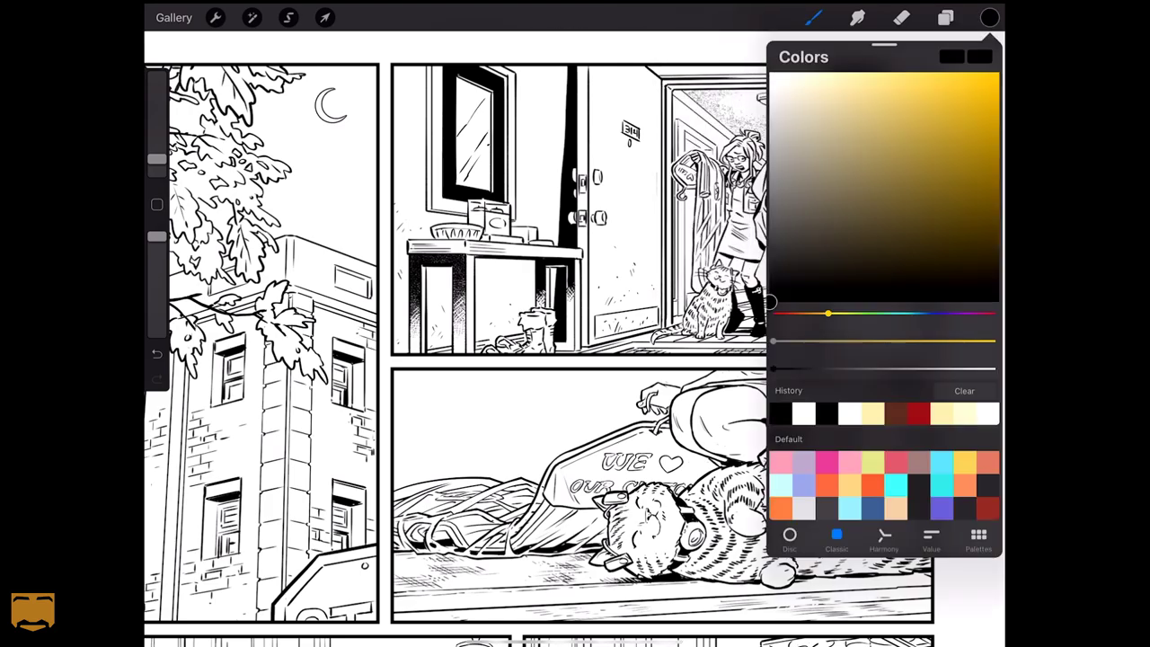
pyautogui.moveTo(914, 179); pyautogui.dragTo(978, 156)
pyautogui.click(781, 313)
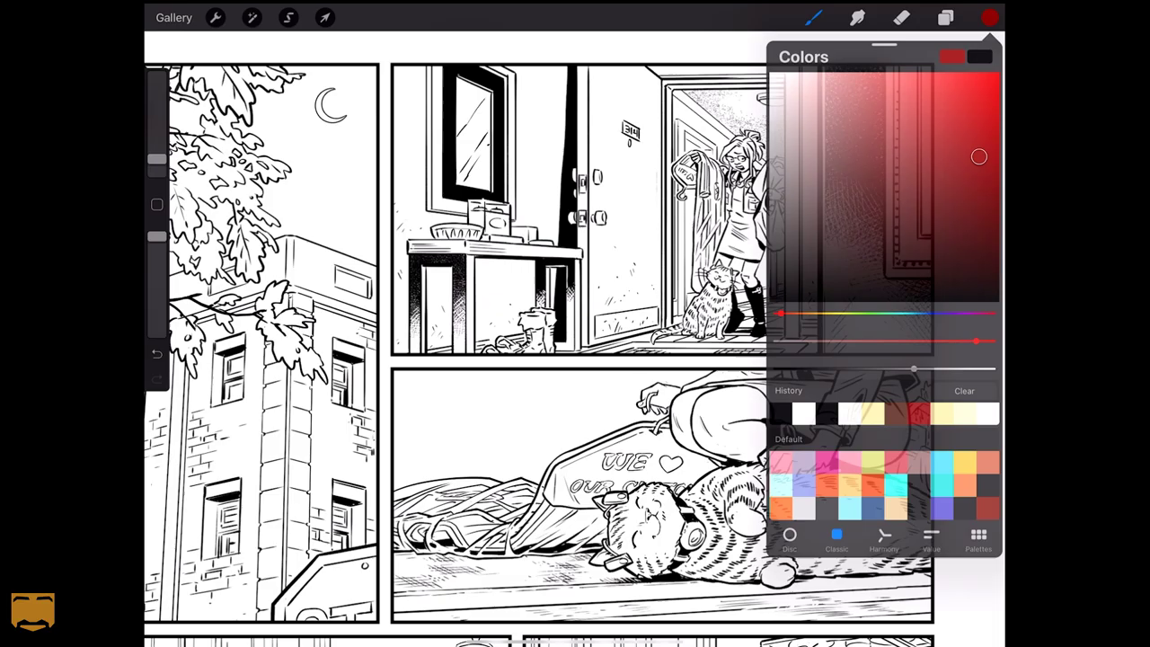
pyautogui.moveTo(710, 162); pyautogui.dragTo(666, 243)
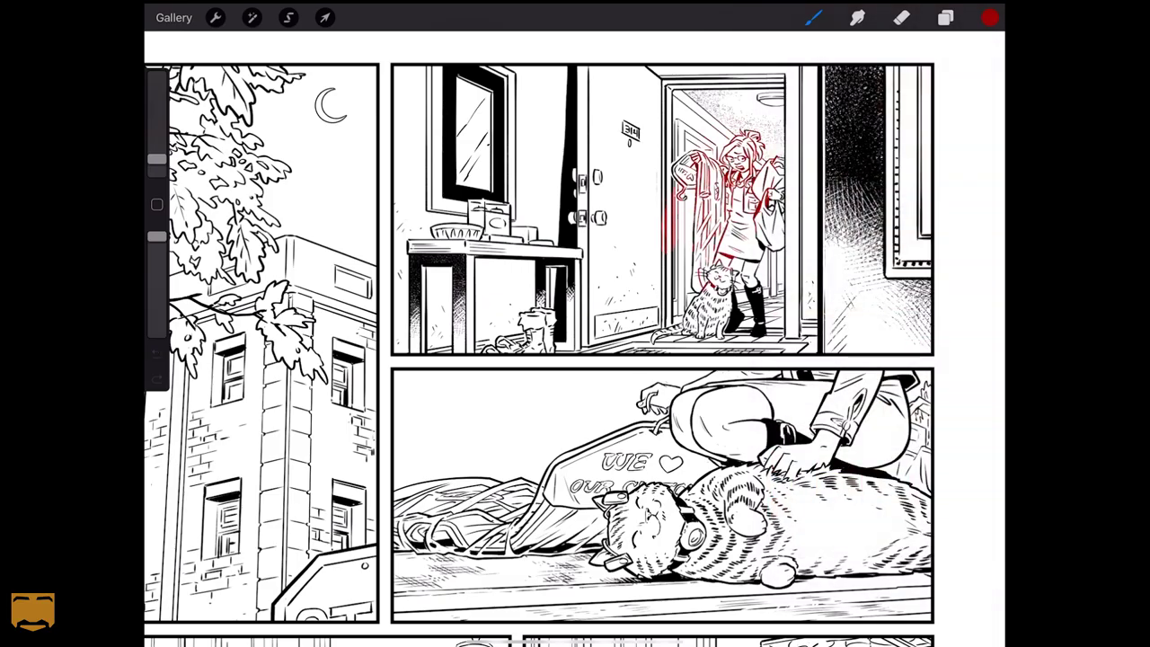